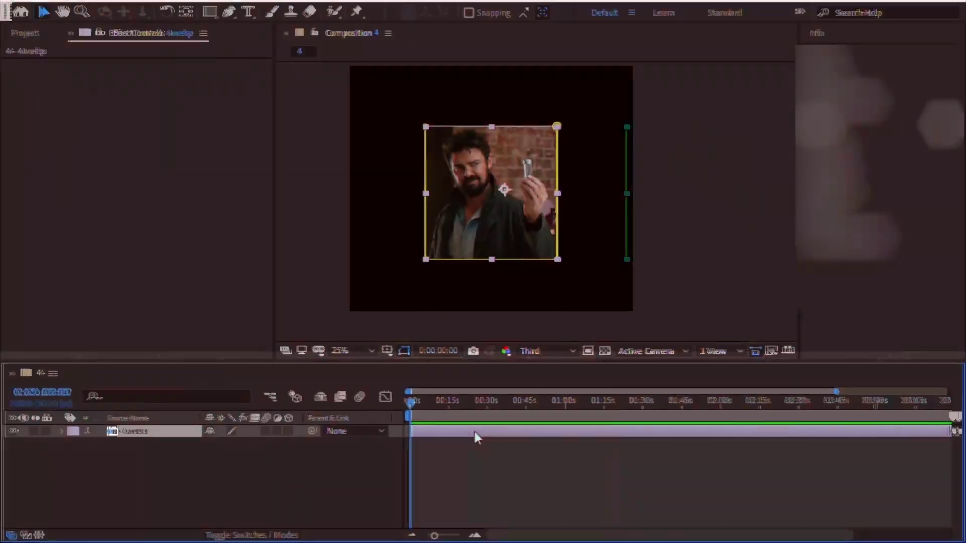
Step: Duplicate the 4.webp layer and apply the S_DropShadow effect to the lower copy
{"action": "key", "text": "ctrl+d"}
{"action": "left_click", "coordinate": [428, 457]}
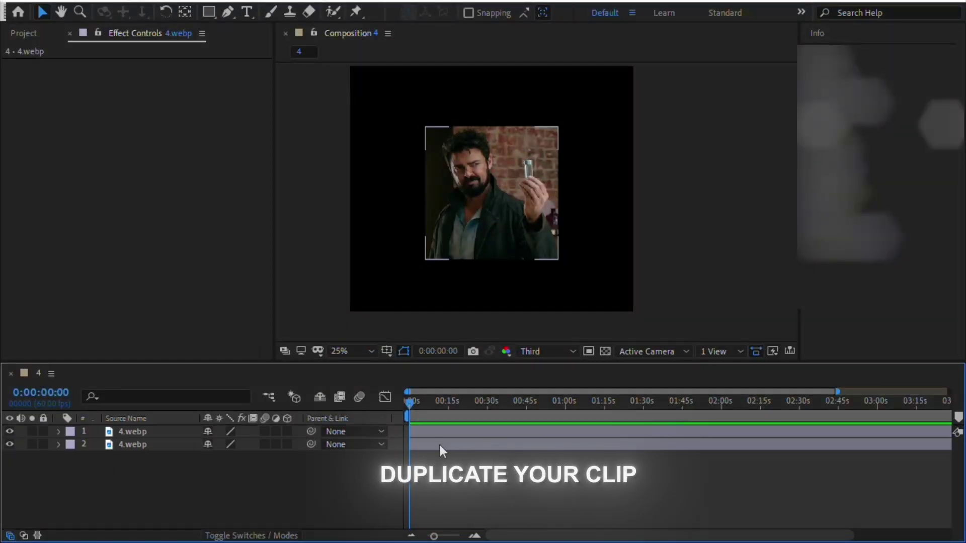
{"action": "left_click", "coordinate": [439, 445]}
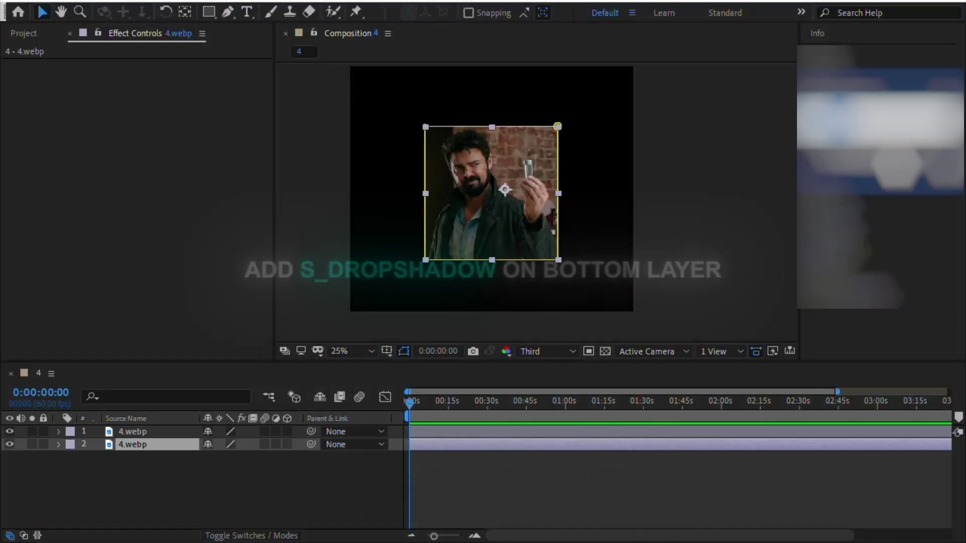
{"action": "left_click", "coordinate": [500, 417]}
{"action": "left_click_drag", "start_coordinate": [501, 418], "coordinate": [481, 446]}
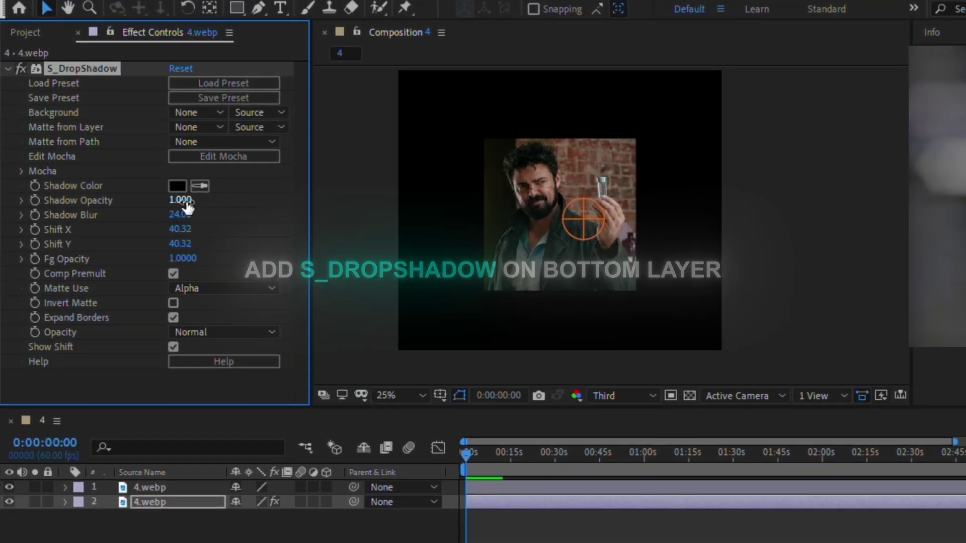
Step: Set the drop shadow's opacity to 55 and its blur to 500
{"action": "left_click", "coordinate": [159, 181]}
{"action": "type", "text": "24.00"}
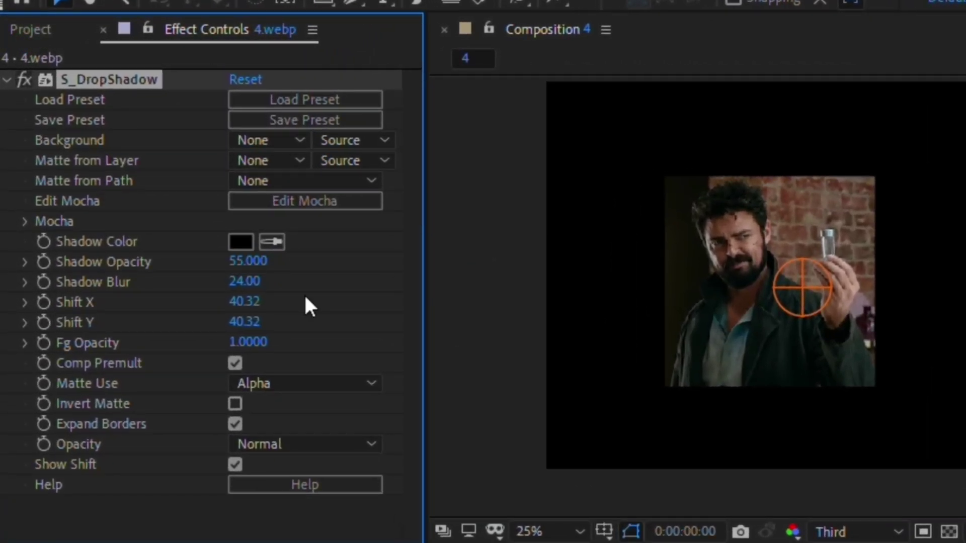
{"action": "left_click", "coordinate": [244, 282]}
{"action": "type", "text": "500"}
{"action": "key", "text": "Return"}
Step: Change the shadow color to white and raise the shadow blur to 907
{"action": "left_click", "coordinate": [241, 243]}
{"action": "left_click_drag", "start_coordinate": [679, 270], "coordinate": [478, 247]}
{"action": "left_click", "coordinate": [951, 251]}
{"action": "left_click_drag", "start_coordinate": [248, 281], "coordinate": [646, 337]}
{"action": "left_click_drag", "start_coordinate": [799, 348], "coordinate": [802, 348]}
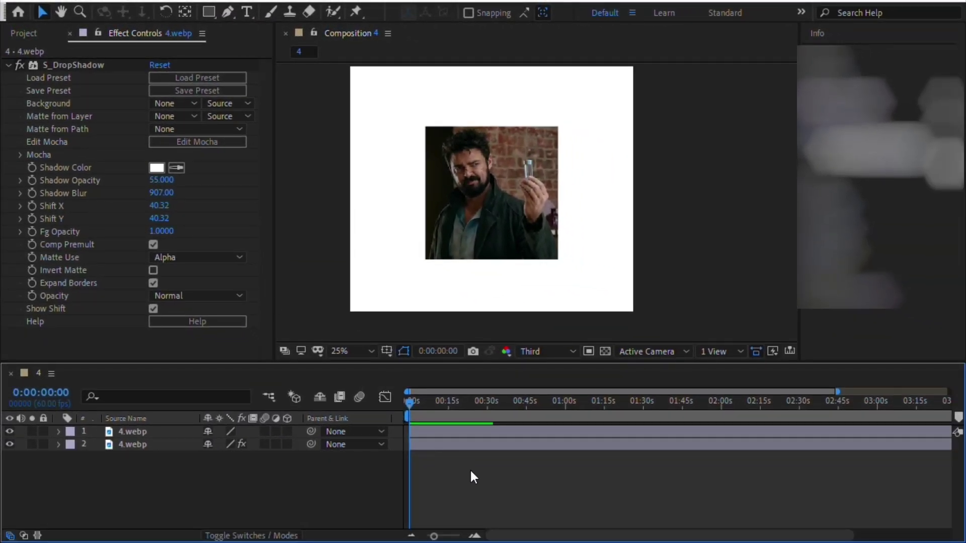
Step: Add a new text layer reading TUTORIAL as a watermark
{"action": "left_click", "coordinate": [441, 448]}
{"action": "left_click", "coordinate": [489, 476]}
{"action": "right_click", "coordinate": [303, 480]}
{"action": "mouse_move", "coordinate": [453, 317]}
{"action": "left_click", "coordinate": [534, 339]}
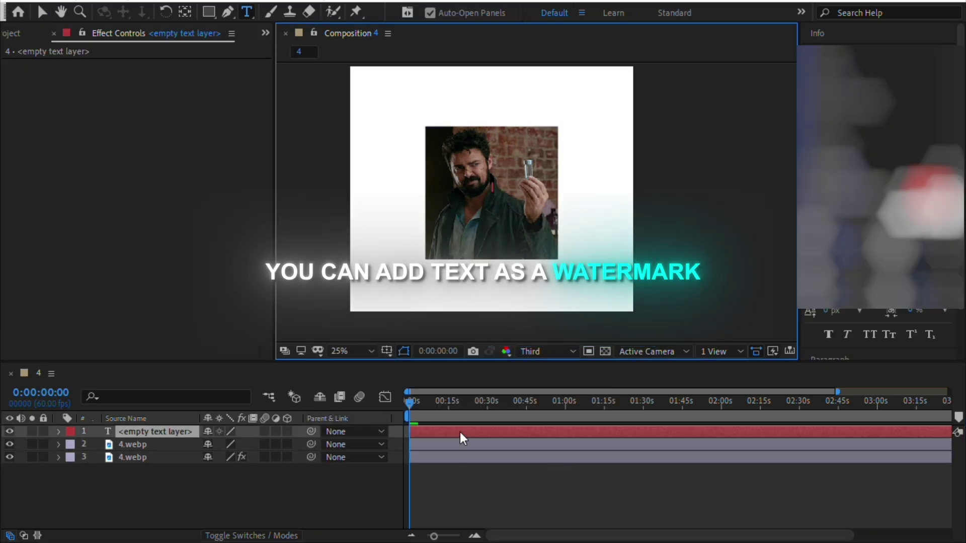
{"action": "type", "text": "TUTOR"}
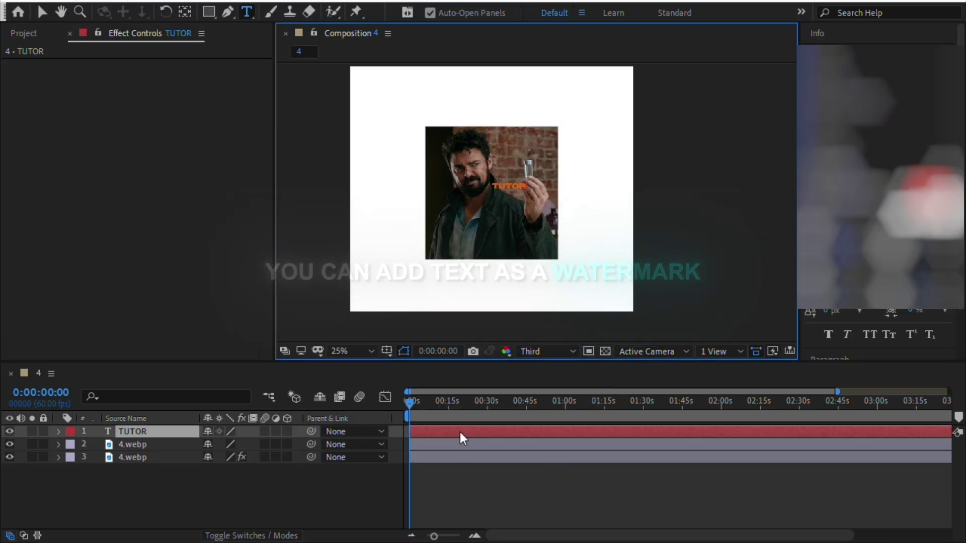
{"action": "type", "text": "IAL"}
{"action": "left_click", "coordinate": [485, 512]}
Step: Center the TUTORIAL text's anchor point and position the text centered just above the photo's upper edge
{"action": "scroll", "coordinate": [453, 302], "scroll_direction": "up", "scroll_amount": 4}
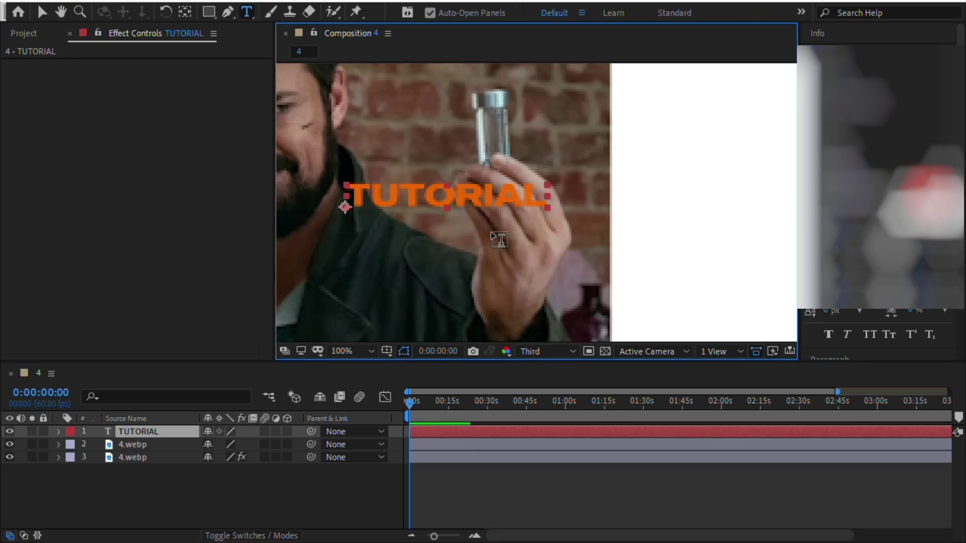
{"action": "key", "text": "y"}
{"action": "left_click_drag", "start_coordinate": [345, 207], "coordinate": [485, 131]}
{"action": "scroll", "coordinate": [445, 208], "scroll_direction": "down", "scroll_amount": 1}
{"action": "key", "text": "space"}
{"action": "key", "text": "v"}
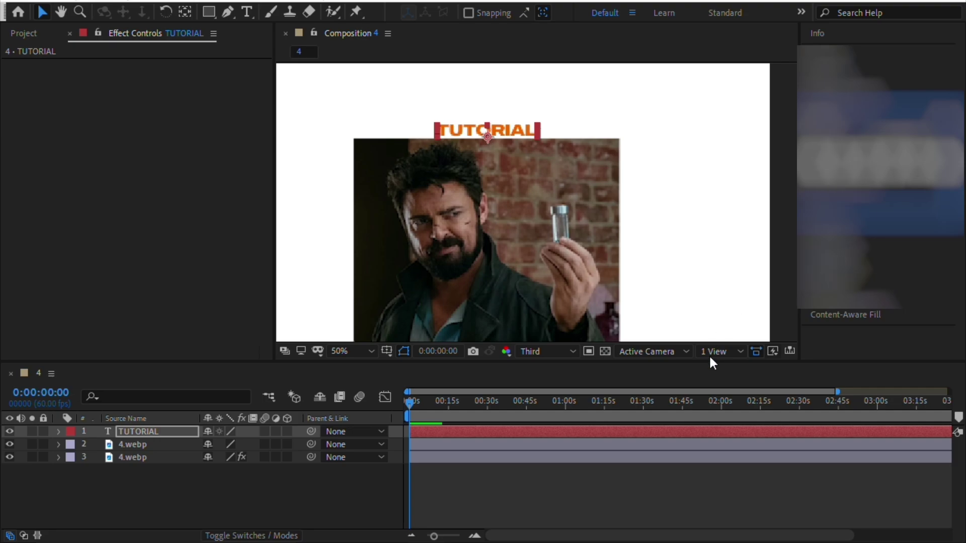
{"action": "left_click", "coordinate": [378, 473]}
{"action": "scroll", "coordinate": [453, 254], "scroll_direction": "down", "scroll_amount": 4}
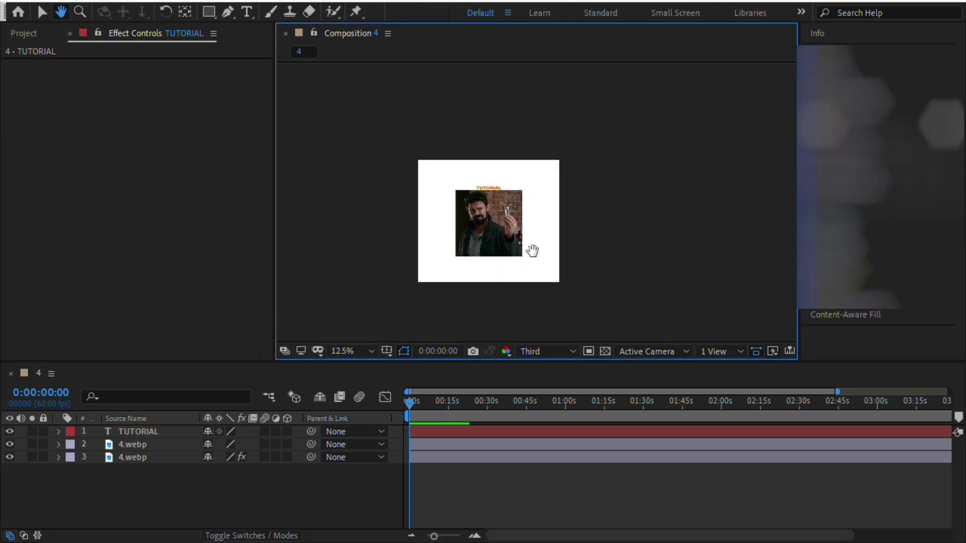
{"action": "scroll", "coordinate": [524, 272], "scroll_direction": "up", "scroll_amount": 2}
{"action": "left_click_drag", "start_coordinate": [484, 274], "coordinate": [552, 231]}
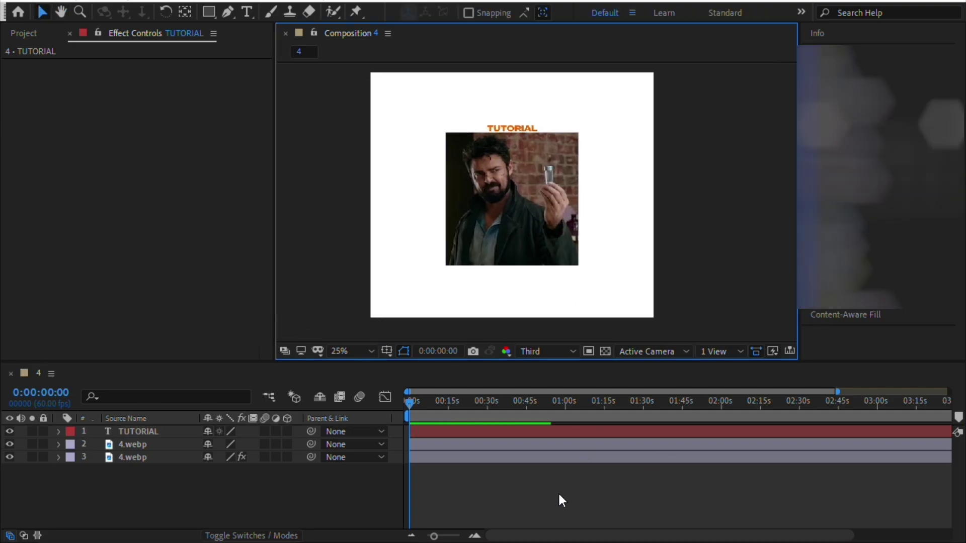
Step: Pre-compose the TUTORIAL text layer and both 4.webp layers together into Pre-comp 3
{"action": "left_click", "coordinate": [554, 492]}
{"action": "left_click", "coordinate": [437, 436]}
{"action": "left_click", "coordinate": [446, 458], "text": "shift"}
{"action": "right_click", "coordinate": [441, 445]}
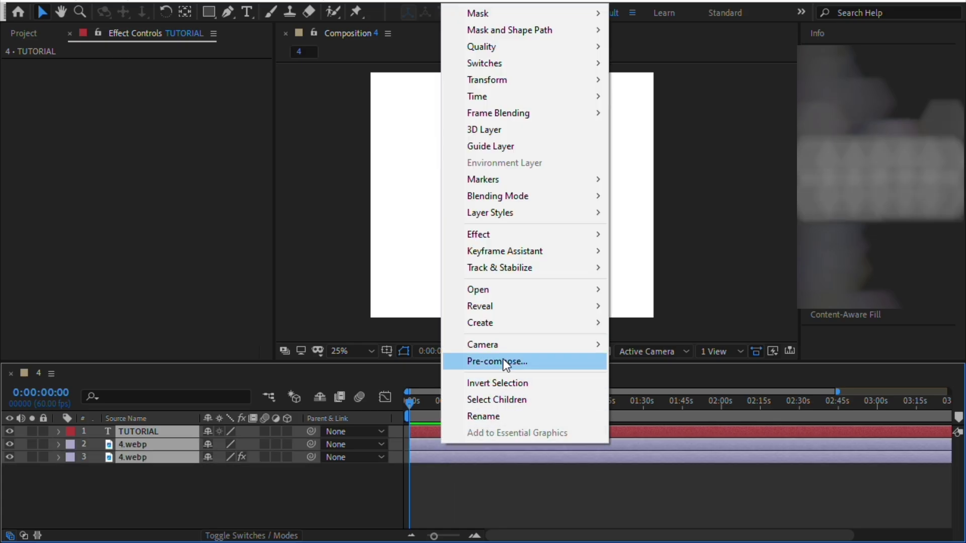
{"action": "left_click", "coordinate": [513, 363]}
{"action": "left_click", "coordinate": [520, 361]}
{"action": "left_click", "coordinate": [439, 441]}
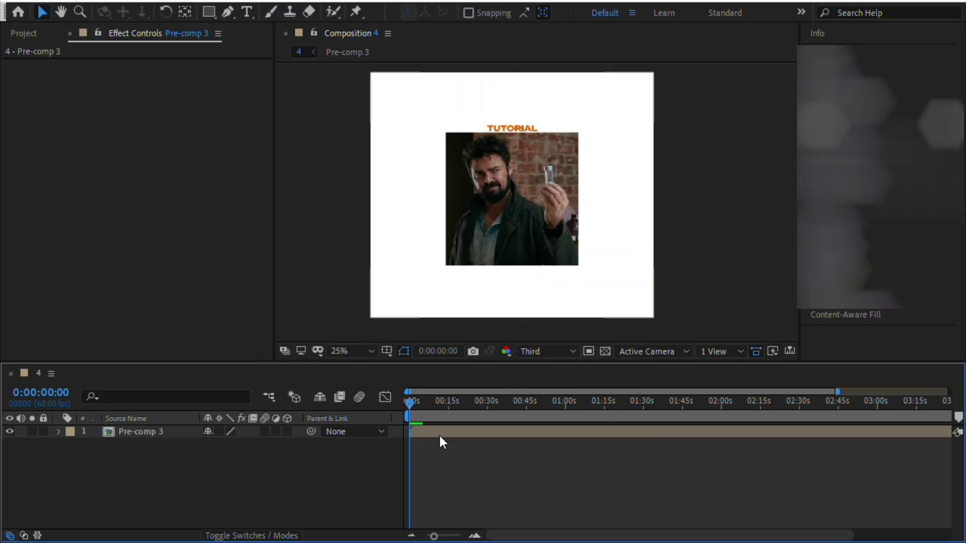
Step: Draw a rectangular mask on Pre-comp 3 around the photo and text, leaving a polaroid-style white border that is widest below the photo
{"action": "left_click", "coordinate": [480, 432]}
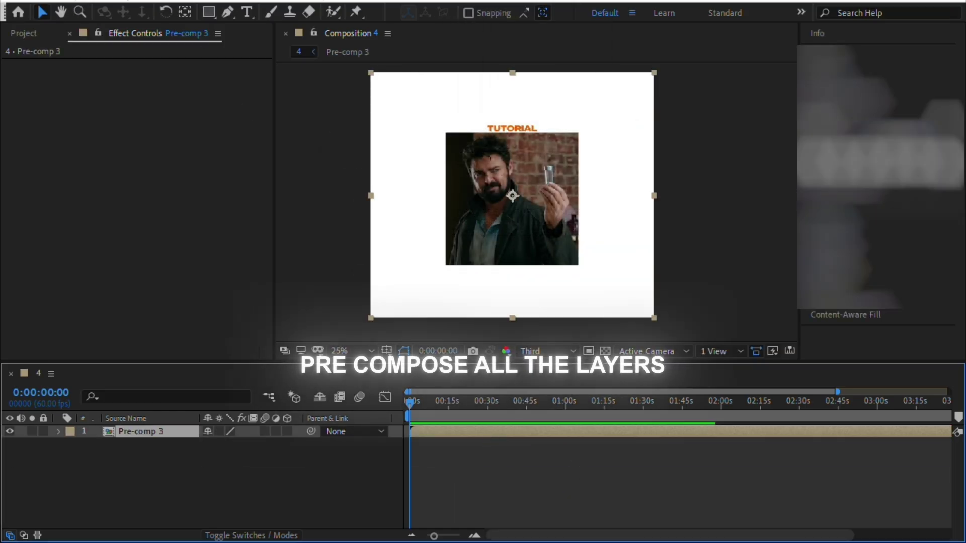
{"action": "left_click", "coordinate": [209, 13]}
{"action": "left_click_drag", "start_coordinate": [587, 116], "coordinate": [440, 281]}
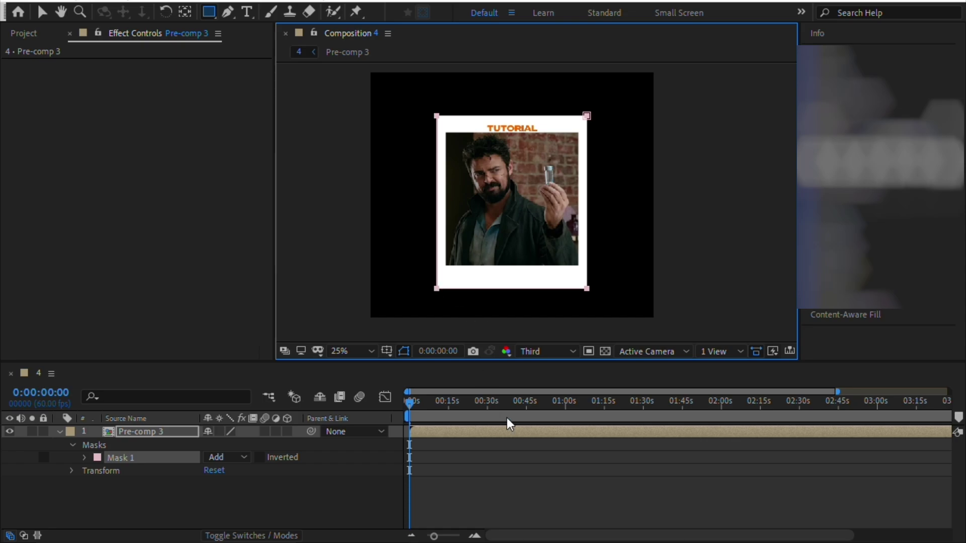
{"action": "left_click", "coordinate": [505, 464]}
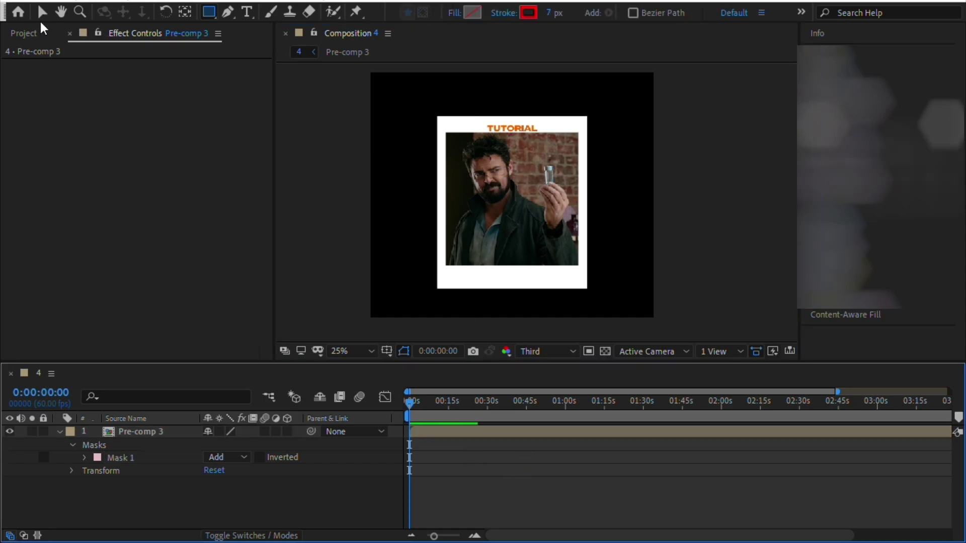
Step: Lower the mask's upper edge so it sits closer to the TUTORIAL text
{"action": "left_click", "coordinate": [43, 12]}
{"action": "scroll", "coordinate": [481, 212], "scroll_direction": "up", "scroll_amount": 2}
{"action": "left_click", "coordinate": [499, 432]}
{"action": "left_click_drag", "start_coordinate": [513, 155], "coordinate": [488, 178]}
{"action": "key", "text": "v"}
{"action": "left_click", "coordinate": [488, 168]}
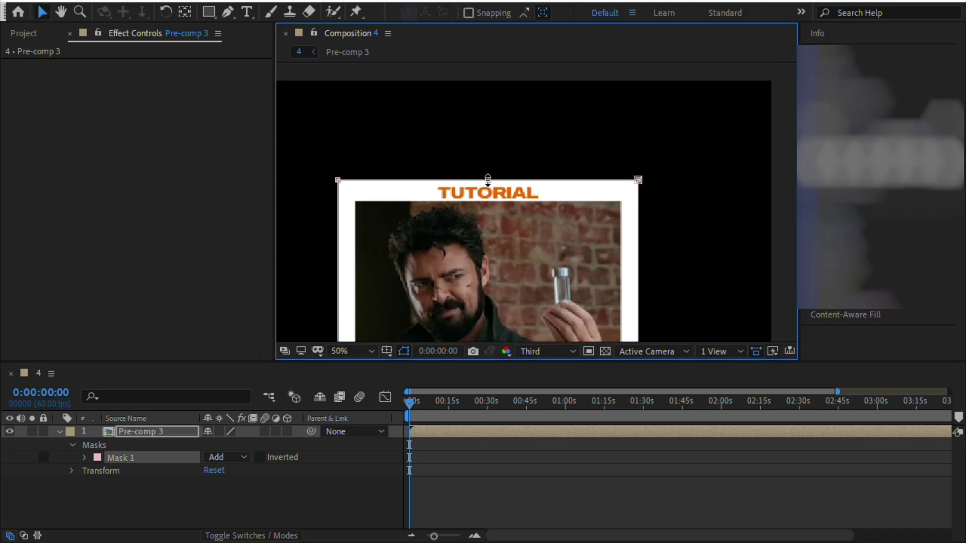
Step: Widen the mask slightly on both vertical sides of the photo and collapse the Pre-comp 3 layer's properties
{"action": "key", "text": "h"}
{"action": "left_click_drag", "start_coordinate": [539, 340], "coordinate": [535, 122]}
{"action": "key", "text": "v"}
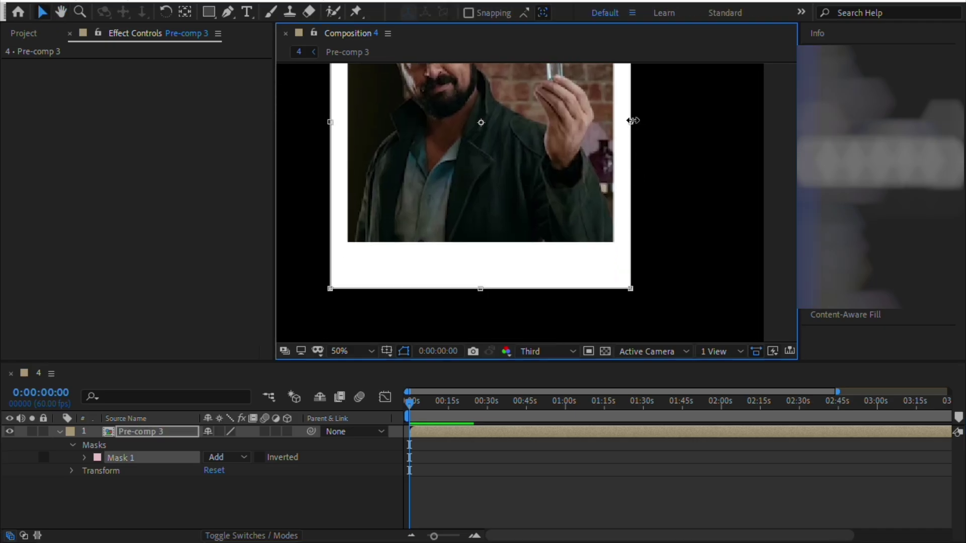
{"action": "left_click_drag", "start_coordinate": [635, 121], "coordinate": [636, 132]}
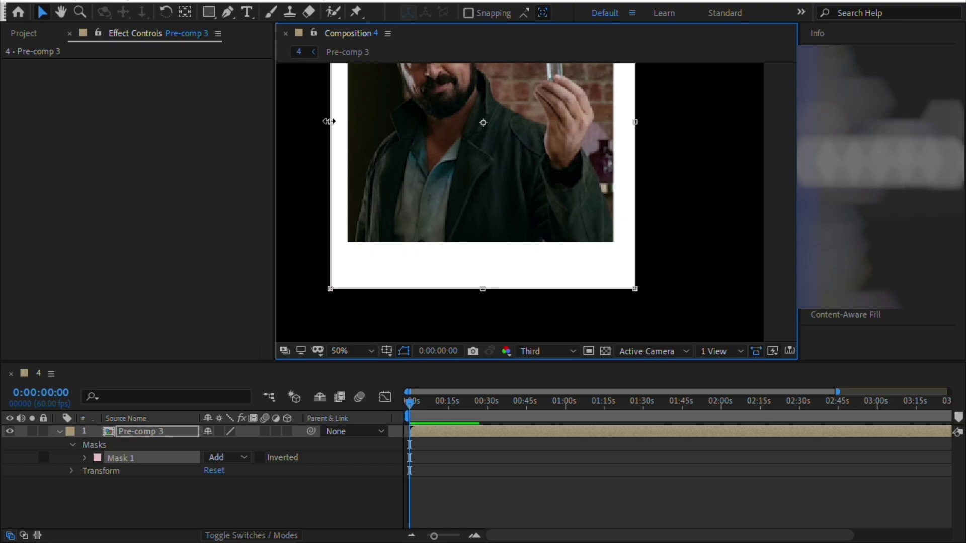
{"action": "left_click_drag", "start_coordinate": [330, 121], "coordinate": [325, 125]}
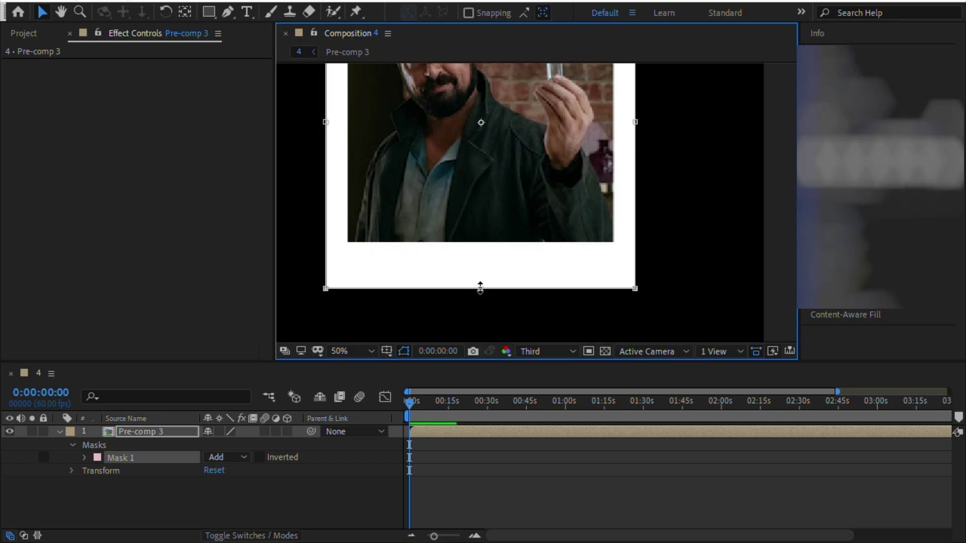
{"action": "scroll", "coordinate": [488, 247], "scroll_direction": "down", "scroll_amount": 2}
{"action": "key", "text": "h"}
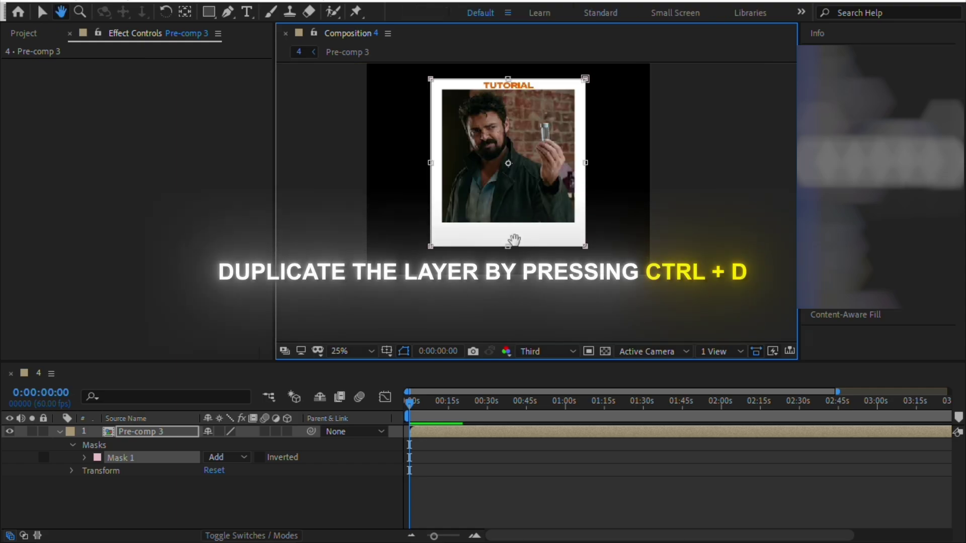
{"action": "left_click_drag", "start_coordinate": [513, 241], "coordinate": [501, 300]}
{"action": "key", "text": "v"}
{"action": "left_click", "coordinate": [531, 490]}
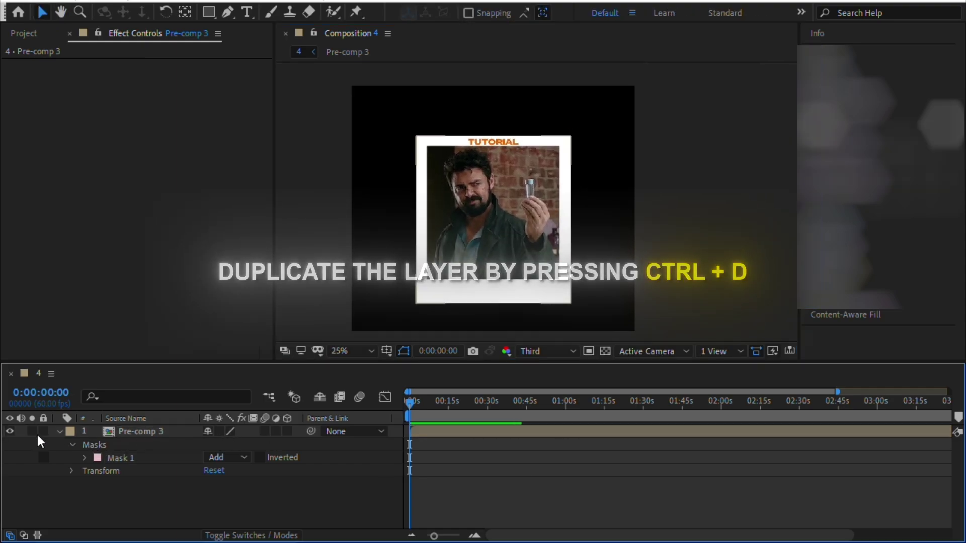
{"action": "left_click", "coordinate": [59, 432]}
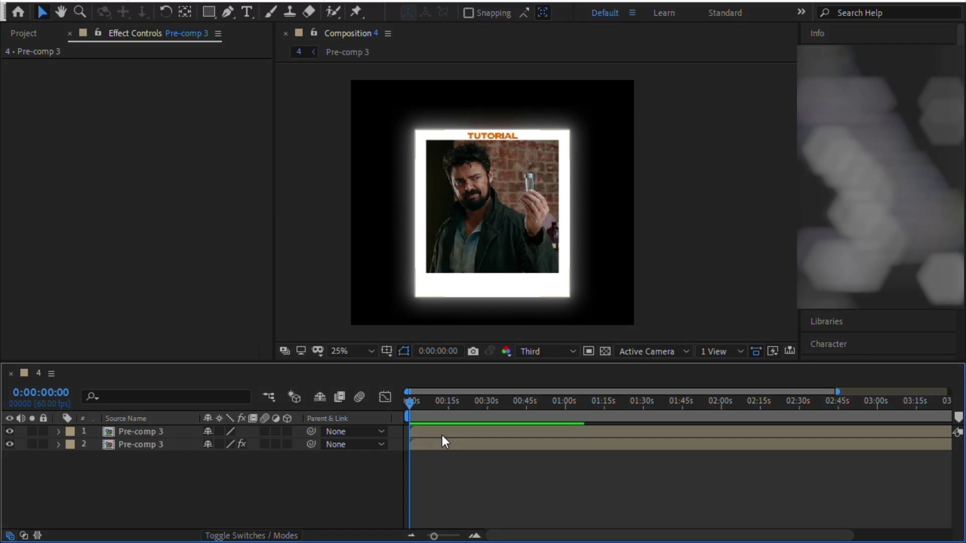
Step: Open Pre-comp 3 and draw an unfilled rectangle shape with a 7 px red stroke along the photo's edges
{"action": "double_click", "coordinate": [441, 435]}
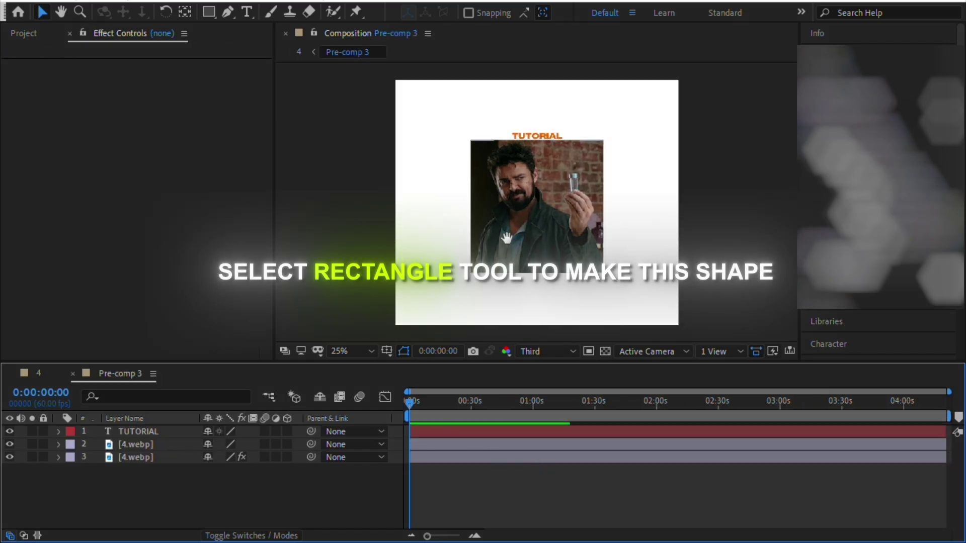
{"action": "key", "text": "h"}
{"action": "left_click_drag", "start_coordinate": [507, 232], "coordinate": [480, 229]}
{"action": "key", "text": "v"}
{"action": "left_click", "coordinate": [208, 11]}
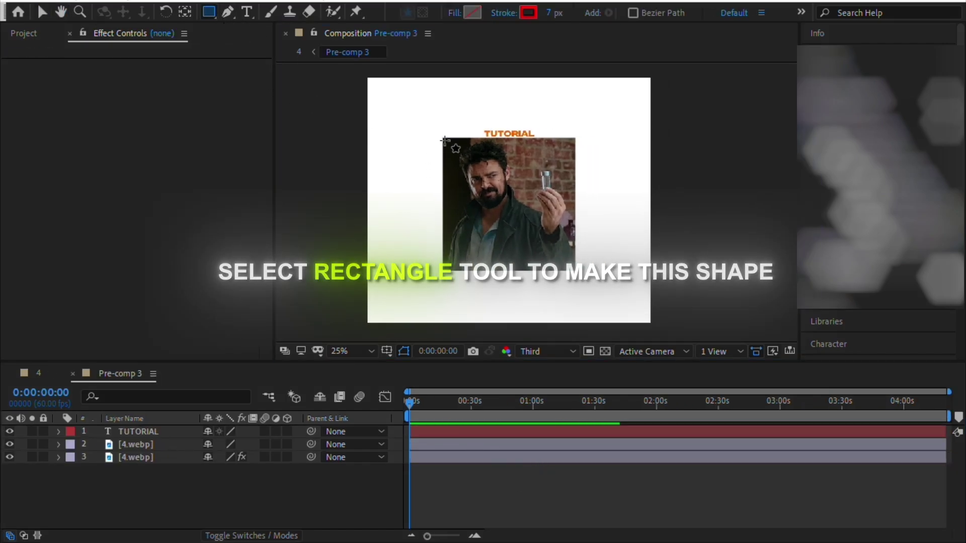
{"action": "left_click_drag", "start_coordinate": [443, 138], "coordinate": [461, 168]}
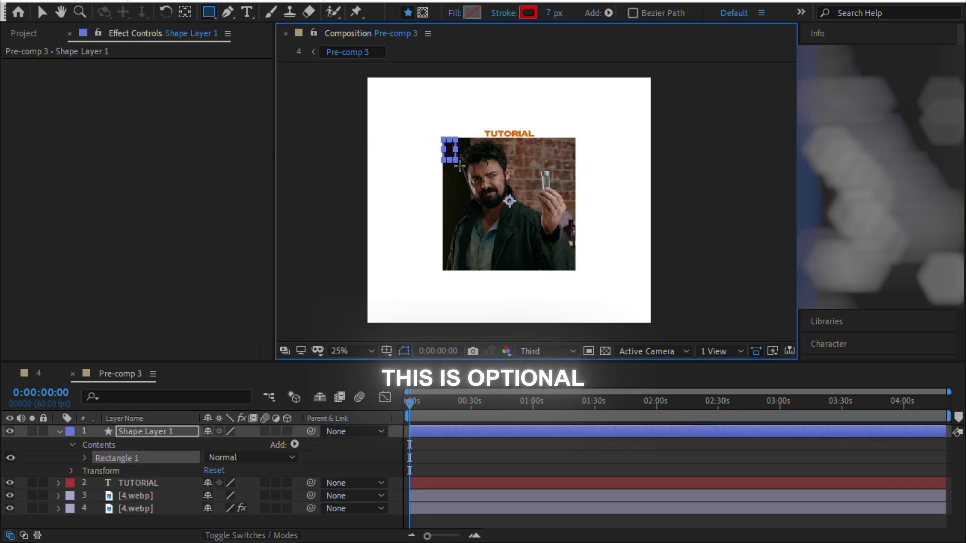
{"action": "left_click_drag", "start_coordinate": [510, 231], "coordinate": [577, 271]}
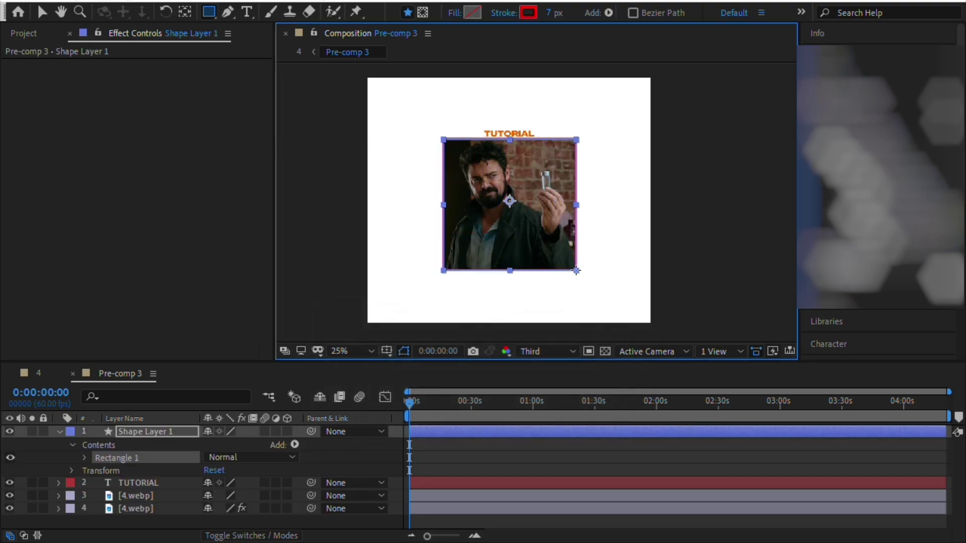
{"action": "left_click", "coordinate": [553, 453]}
{"action": "left_click", "coordinate": [59, 432]}
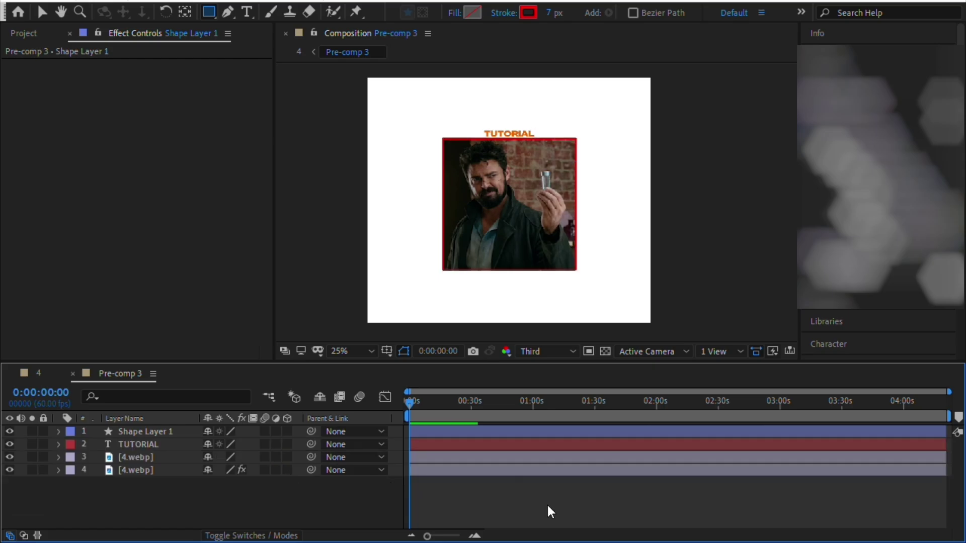
Step: Add a Bevel and Emboss layer style to the rectangle's shape layer
{"action": "left_click", "coordinate": [458, 431]}
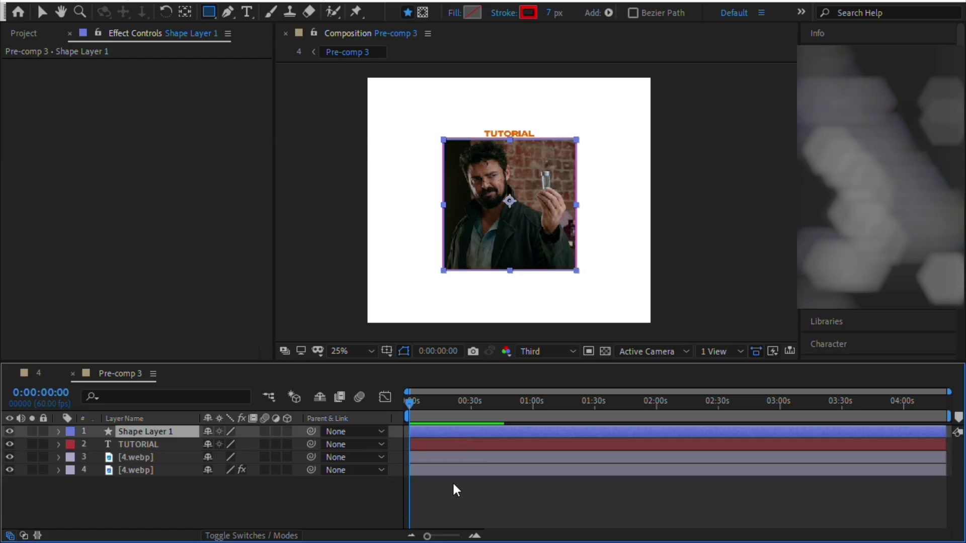
{"action": "left_click", "coordinate": [59, 431]}
{"action": "left_click", "coordinate": [60, 433]}
{"action": "right_click", "coordinate": [510, 433]}
{"action": "mouse_move", "coordinate": [596, 203]}
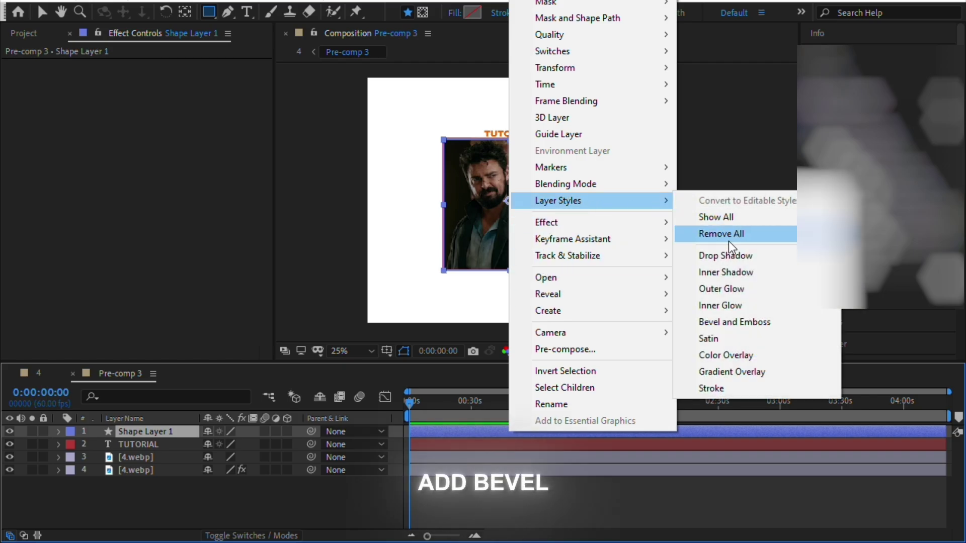
{"action": "left_click", "coordinate": [732, 322]}
Step: Set the Bevel and Emboss depth to 160%
{"action": "left_click", "coordinate": [84, 509]}
{"action": "scroll", "coordinate": [120, 515], "scroll_direction": "down", "scroll_amount": 2}
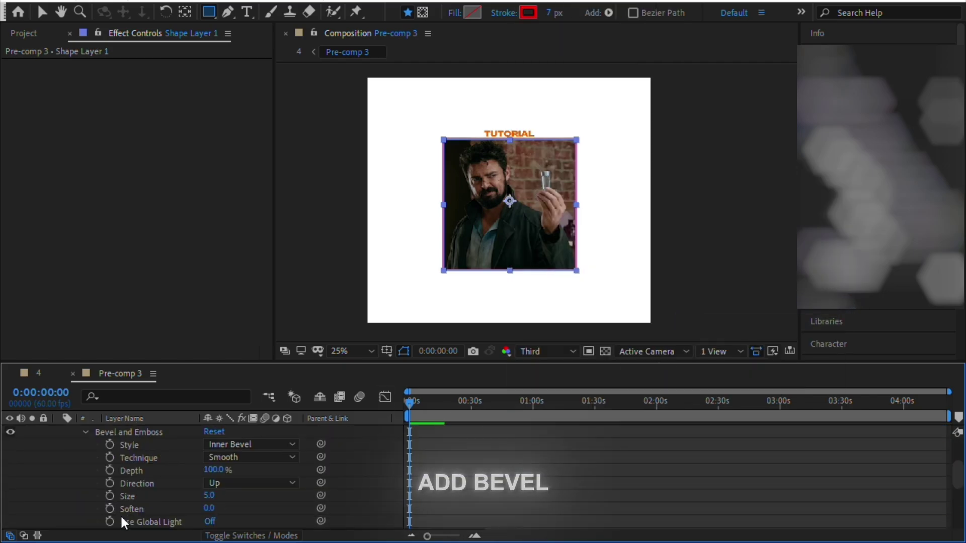
{"action": "scroll", "coordinate": [282, 503], "scroll_direction": "down", "scroll_amount": 1}
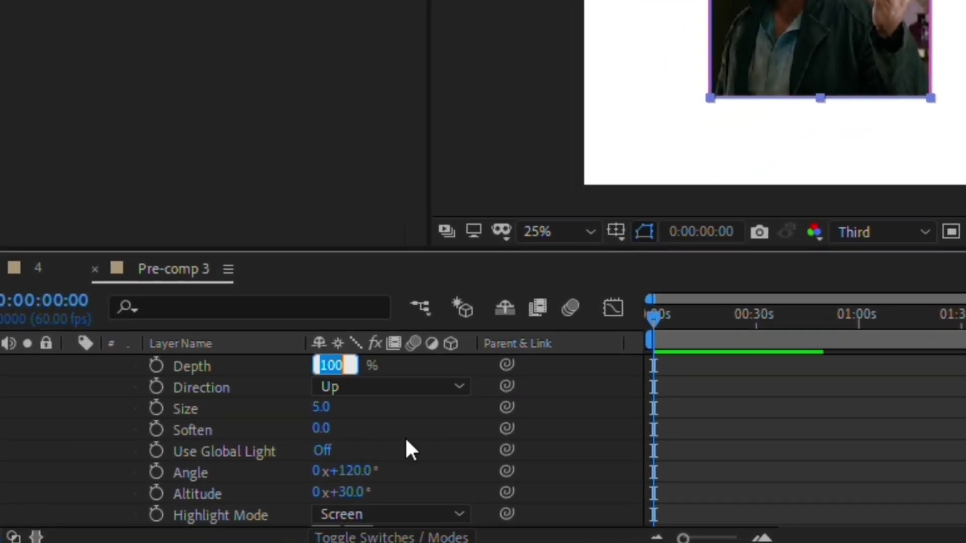
{"action": "type", "text": "160"}
Step: Change the Bevel and Emboss shadow color to white (255, 255, 255) and collapse the shape layer's properties
{"action": "scroll", "coordinate": [412, 443], "scroll_direction": "down", "scroll_amount": 2}
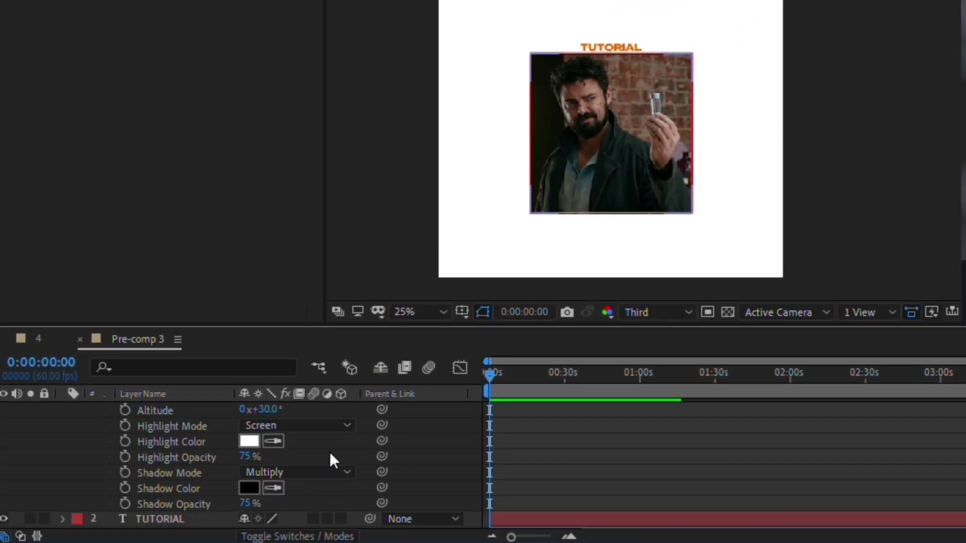
{"action": "left_click", "coordinate": [247, 489]}
{"action": "left_click_drag", "start_coordinate": [410, 282], "coordinate": [309, 173]}
{"action": "left_click", "coordinate": [621, 172]}
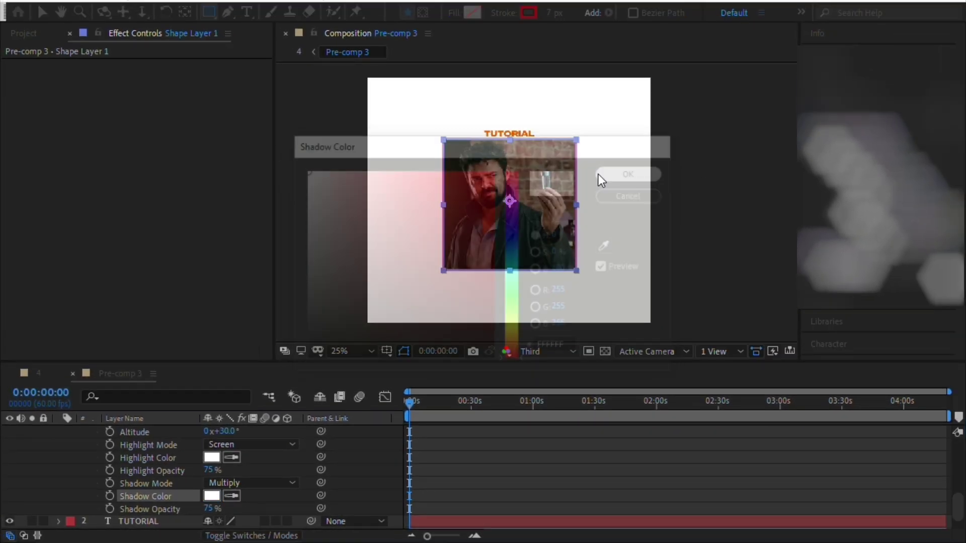
{"action": "scroll", "coordinate": [61, 435], "scroll_direction": "up", "scroll_amount": 5}
{"action": "left_click", "coordinate": [58, 432]}
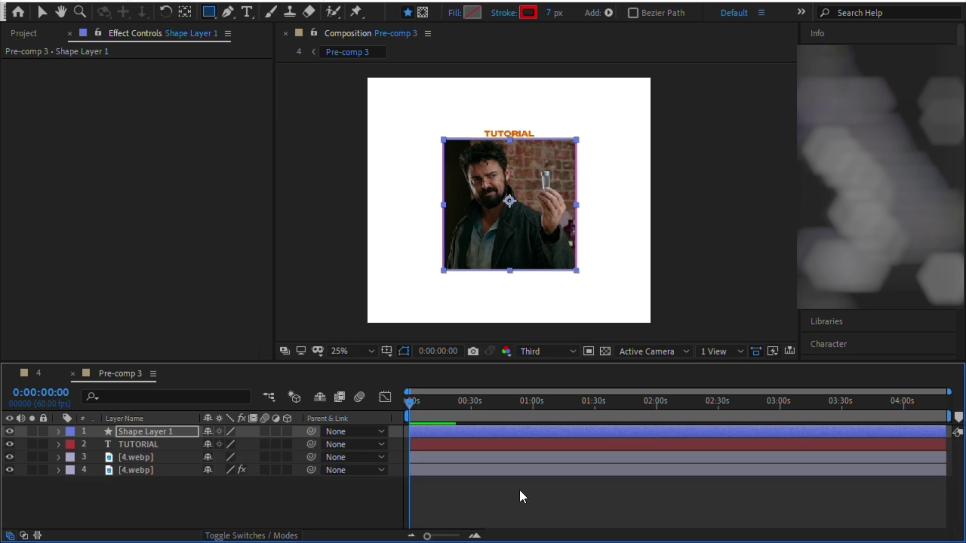
Step: Copy the Bevel and Emboss layer style from Shape Layer 1 and paste it onto the TUTORIAL text layer
{"action": "left_click", "coordinate": [525, 488]}
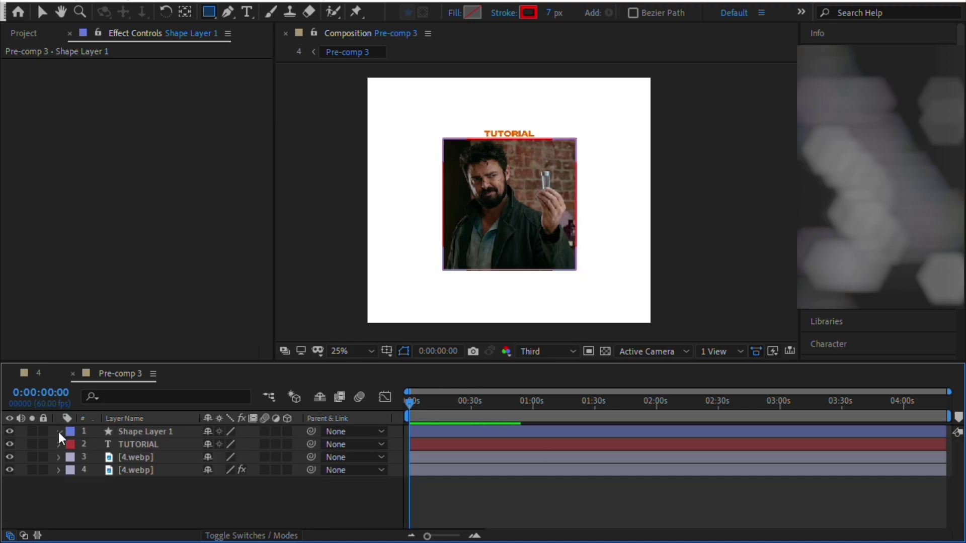
{"action": "left_click", "coordinate": [126, 510]}
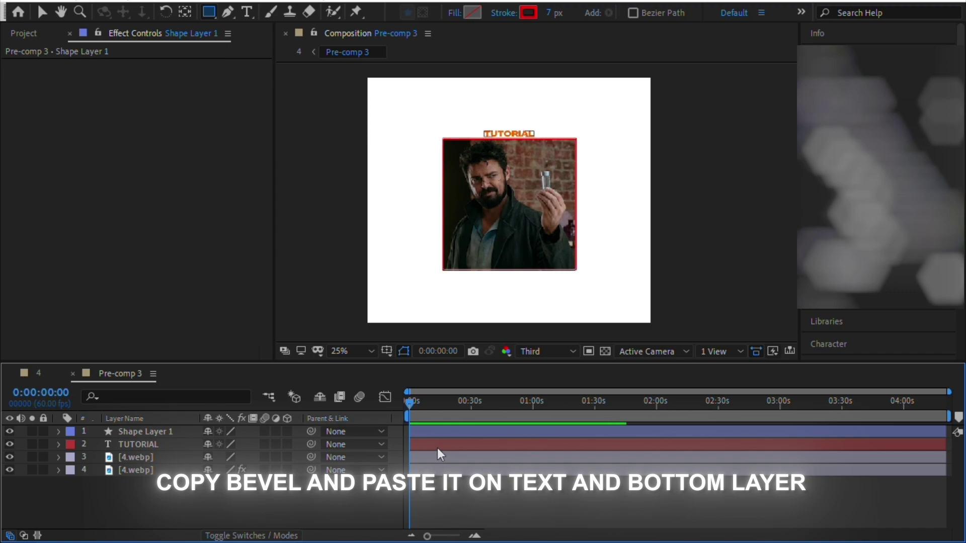
{"action": "left_click", "coordinate": [437, 448]}
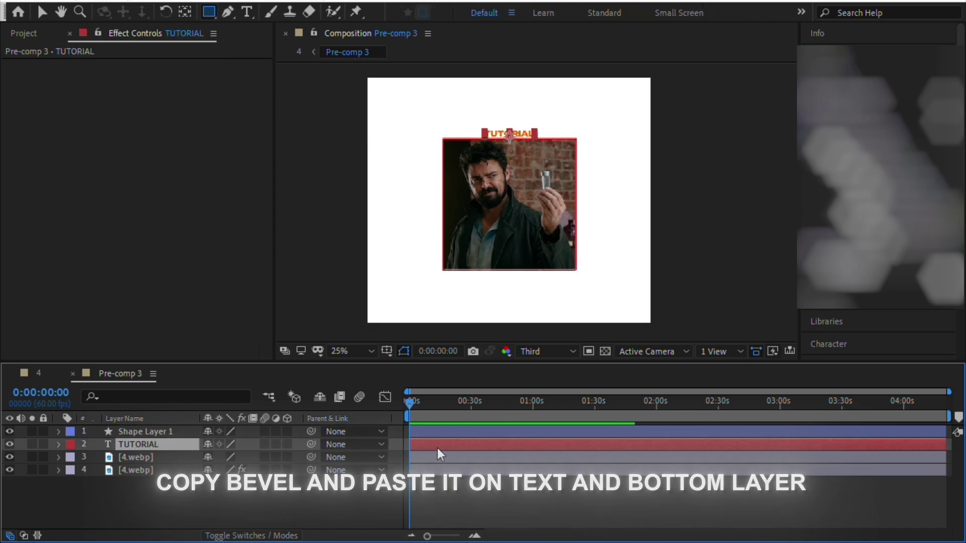
{"action": "key", "text": "ctrl+v"}
{"action": "left_click", "coordinate": [59, 445]}
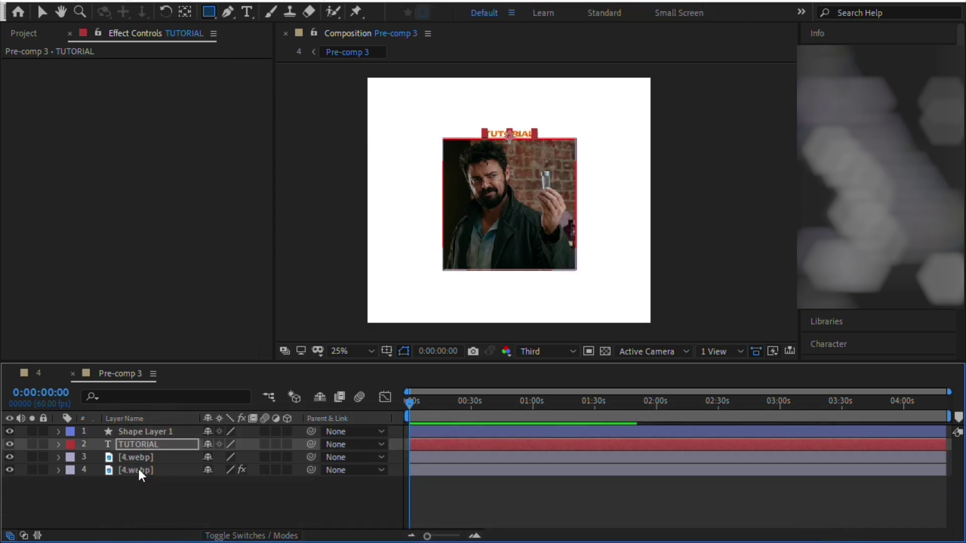
Step: Paste the copied Bevel and Emboss layer style onto the bottom 4.webp layer and check the framed photo in composition 4
{"action": "left_click", "coordinate": [472, 487]}
{"action": "left_click", "coordinate": [448, 473]}
{"action": "key", "text": "ctrl+v"}
{"action": "left_click", "coordinate": [484, 490]}
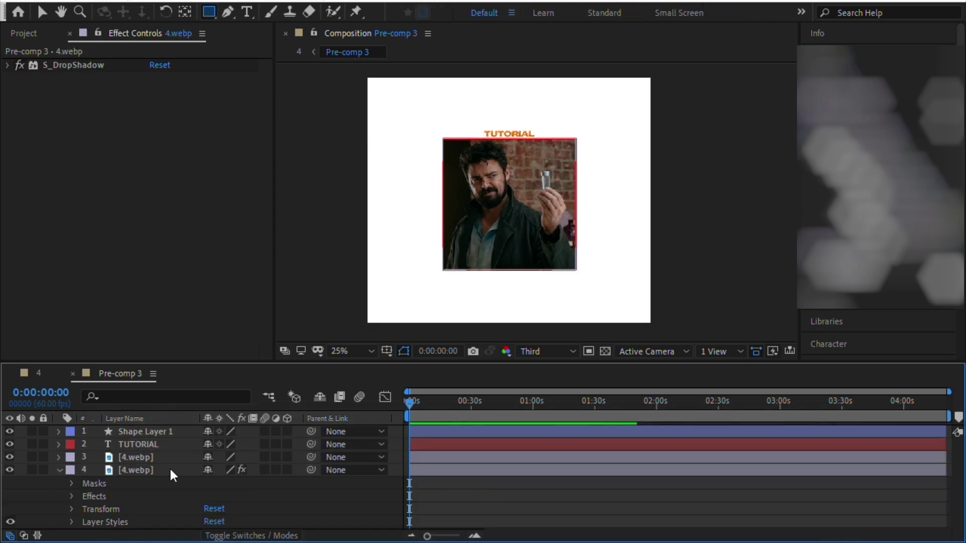
{"action": "left_click", "coordinate": [73, 373]}
{"action": "double_click", "coordinate": [461, 429]}
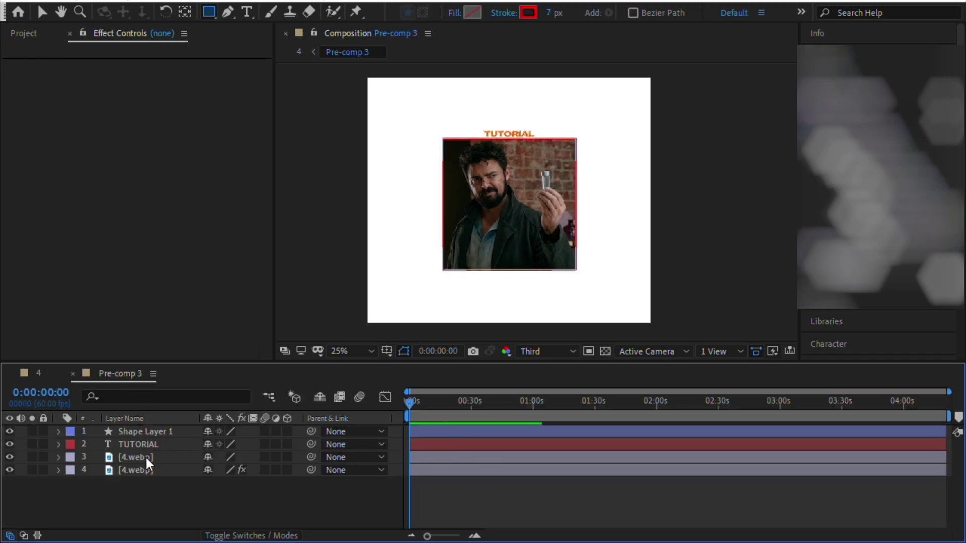
Step: Find the Deep Glow effect and apply it to Shape Layer 1
{"action": "left_click", "coordinate": [151, 433]}
{"action": "key", "text": "ctrl+5"}
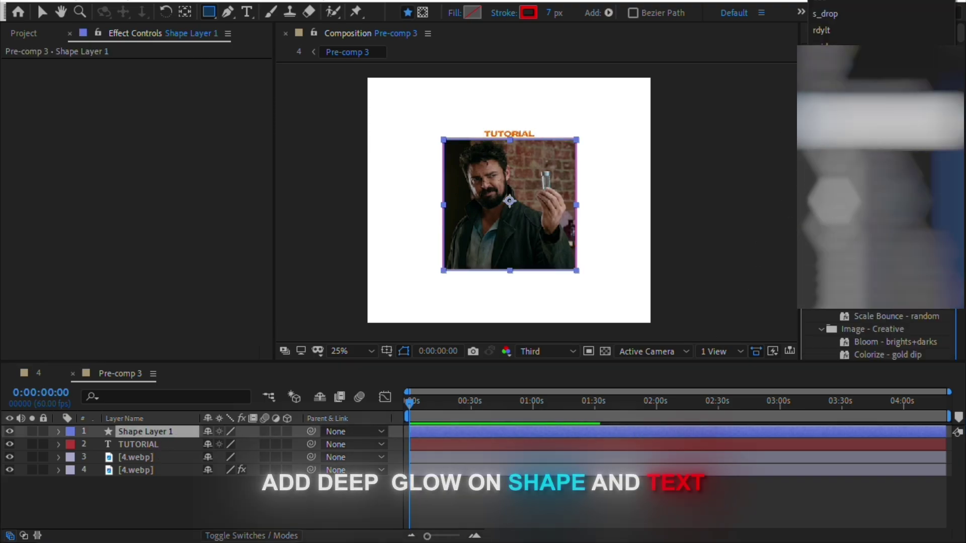
{"action": "type", "text": "eep"}
{"action": "left_click_drag", "start_coordinate": [866, 275], "coordinate": [482, 427]}
{"action": "key", "text": "v"}
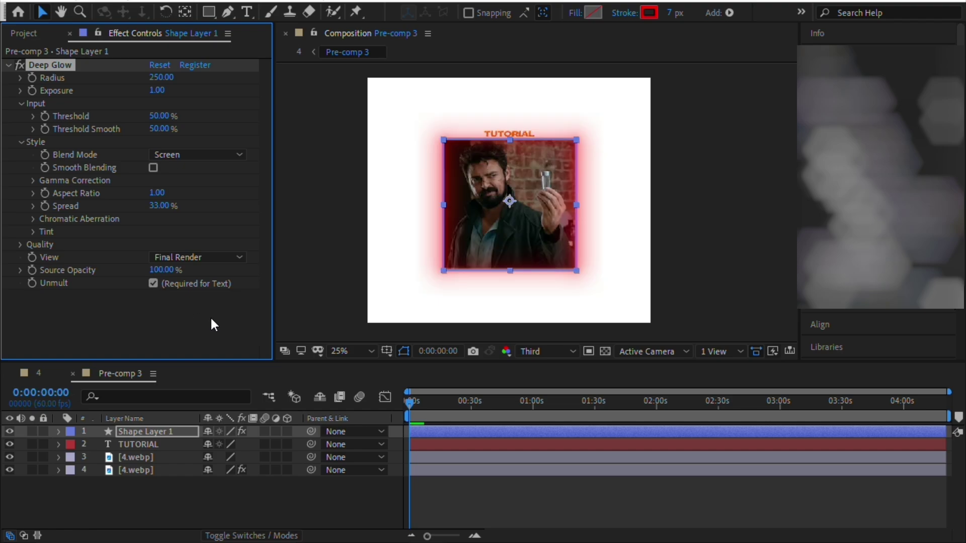
Step: Set the Deep Glow exposure on Shape Layer 1 to 0.5 and collapse the effect's settings
{"action": "left_click", "coordinate": [210, 316]}
{"action": "type", "text": "0.5"}
{"action": "key", "text": "Return"}
{"action": "left_click", "coordinate": [424, 427]}
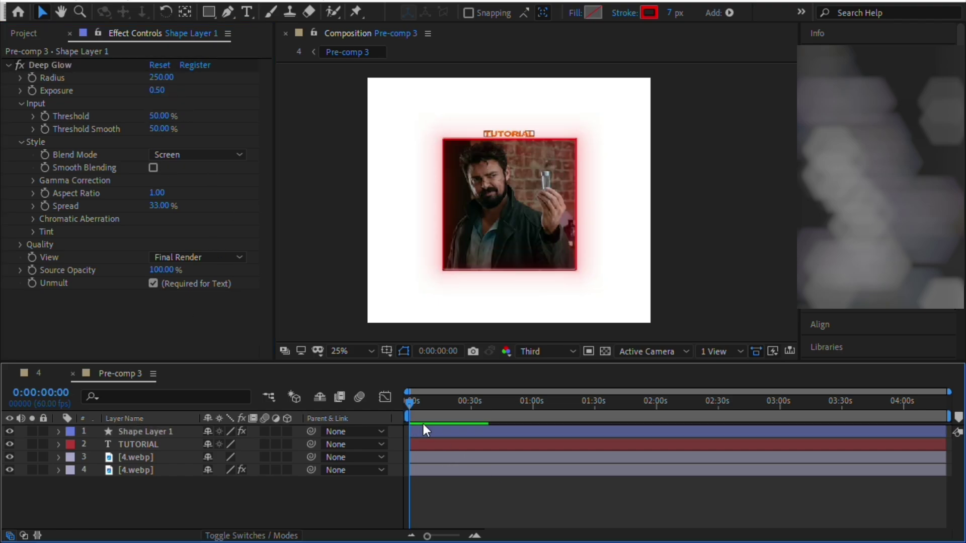
{"action": "left_click", "coordinate": [8, 65]}
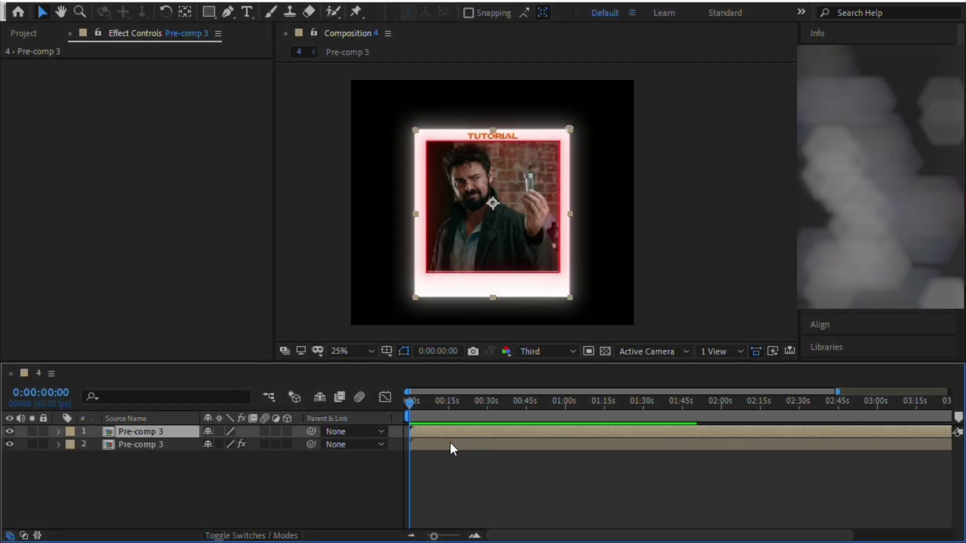
Step: Pre-compose the two Pre-comp 3 layers in composition 4 into Pre-comp 4
{"action": "right_click", "coordinate": [103, 479]}
{"action": "left_click", "coordinate": [215, 266]}
{"action": "left_click", "coordinate": [514, 359]}
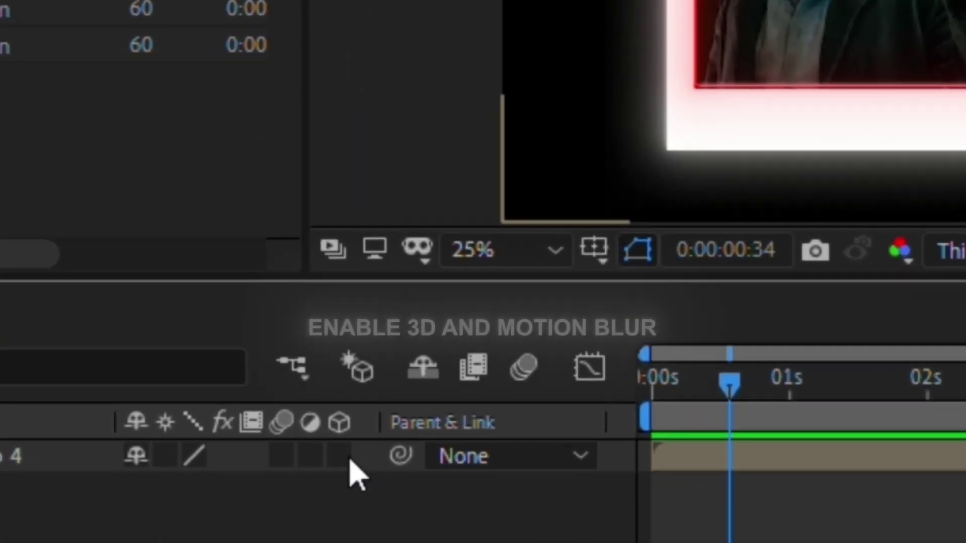
Step: Make the Pre-comp 4 layer 3D and enable motion blur for both the layer and the composition
{"action": "left_click", "coordinate": [287, 432]}
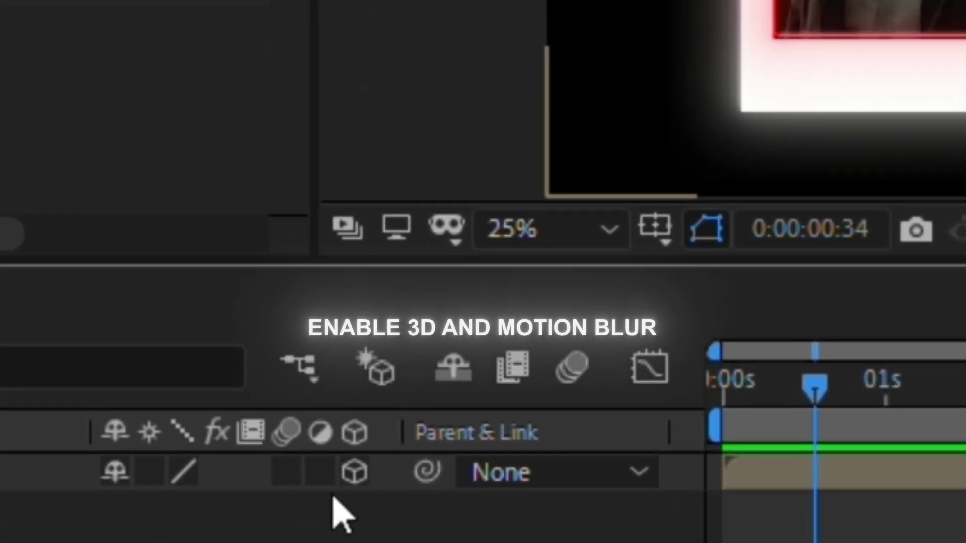
{"action": "left_click", "coordinate": [287, 472]}
{"action": "left_click", "coordinate": [572, 367]}
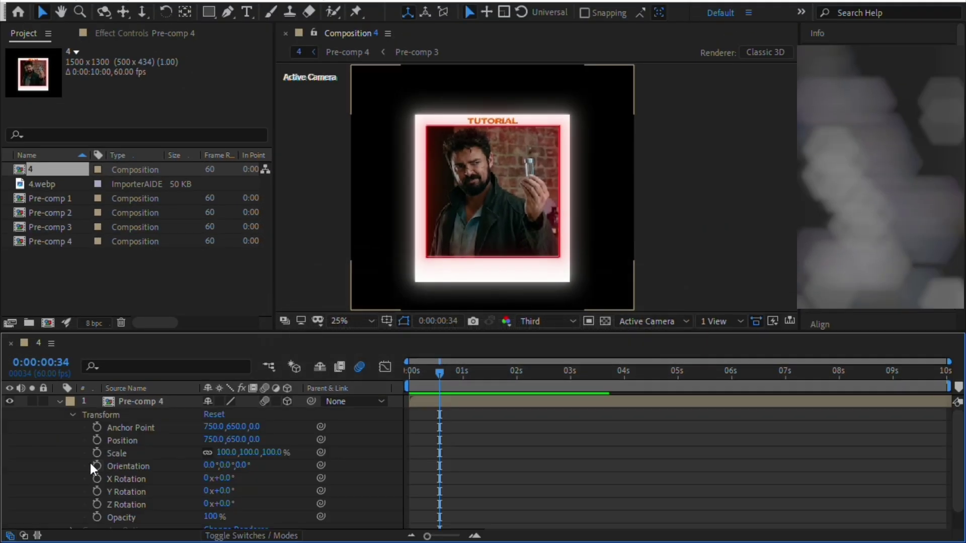
Step: Add Scale and Orientation keyframes to Pre-comp 4 at 0:00:00:34 and show only its keyframed properties
{"action": "scroll", "coordinate": [66, 461], "scroll_direction": "down", "scroll_amount": 2}
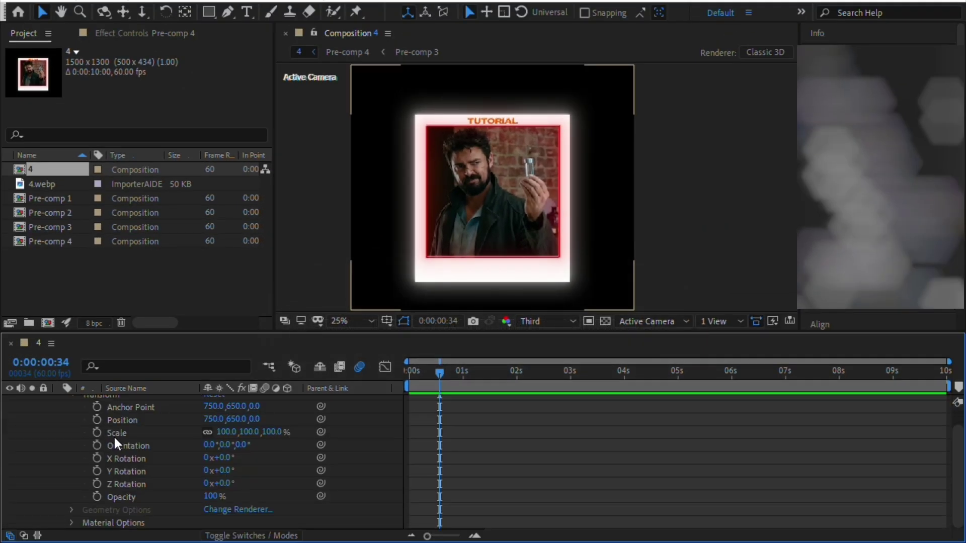
{"action": "left_click", "coordinate": [96, 433]}
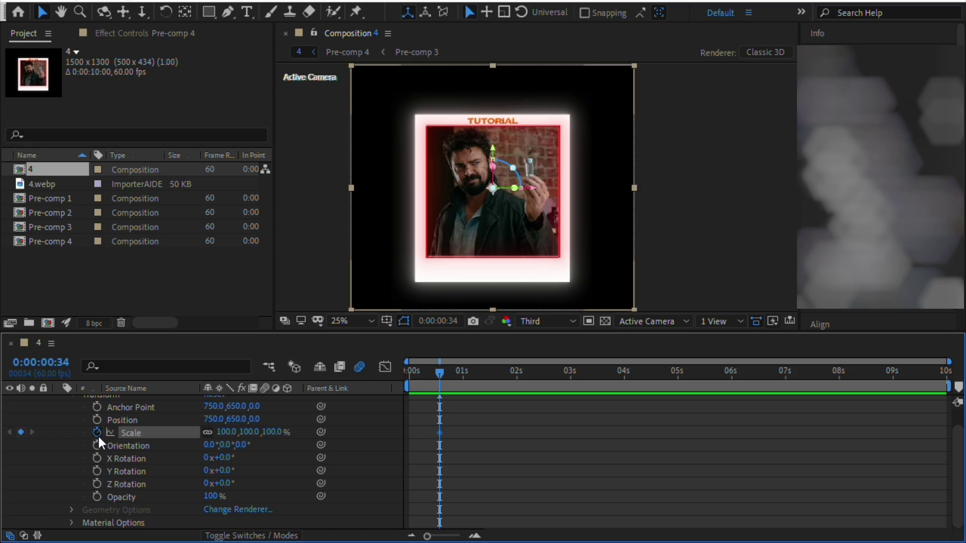
{"action": "left_click", "coordinate": [96, 446]}
{"action": "scroll", "coordinate": [59, 450], "scroll_direction": "up", "scroll_amount": 2}
{"action": "left_click", "coordinate": [58, 402]}
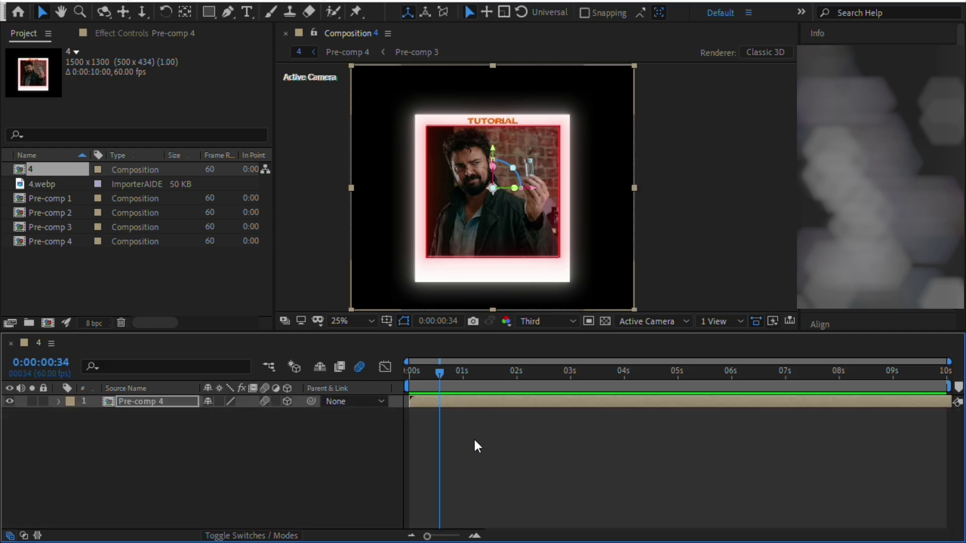
{"action": "key", "text": "u"}
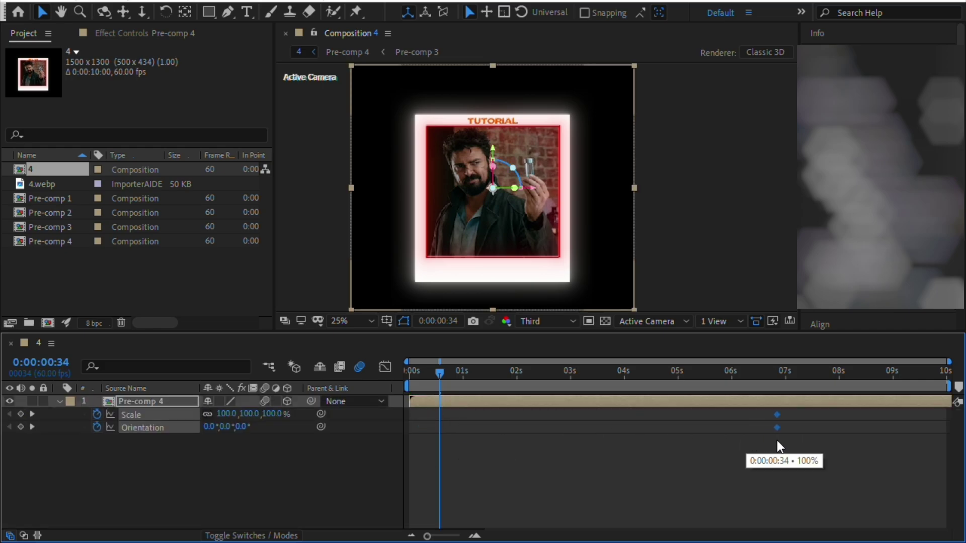
Step: Move the Scale and Orientation keyframes to about the 4-second mark and return to the composition's start
{"action": "left_click", "coordinate": [738, 431]}
{"action": "key", "text": "space"}
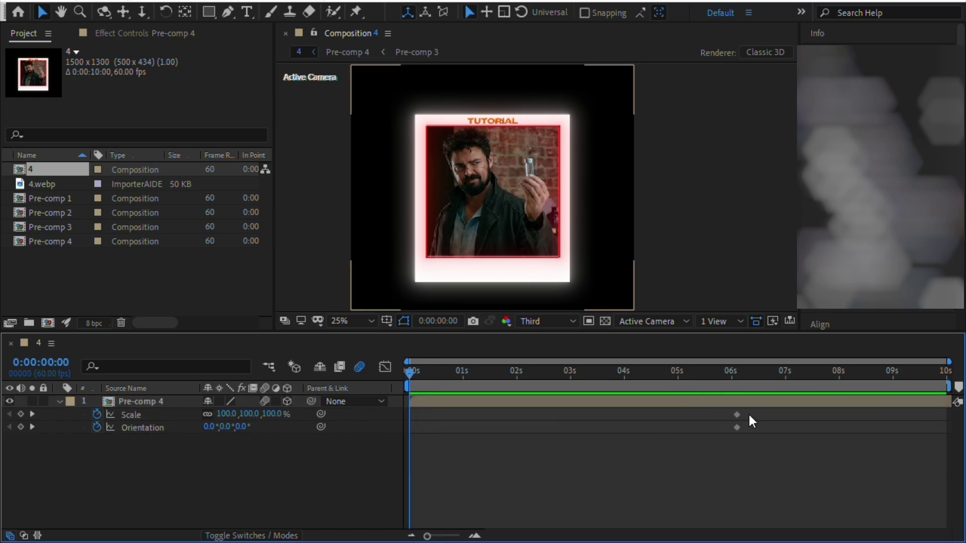
{"action": "left_click_drag", "start_coordinate": [749, 414], "coordinate": [629, 415]}
{"action": "left_click", "coordinate": [631, 445]}
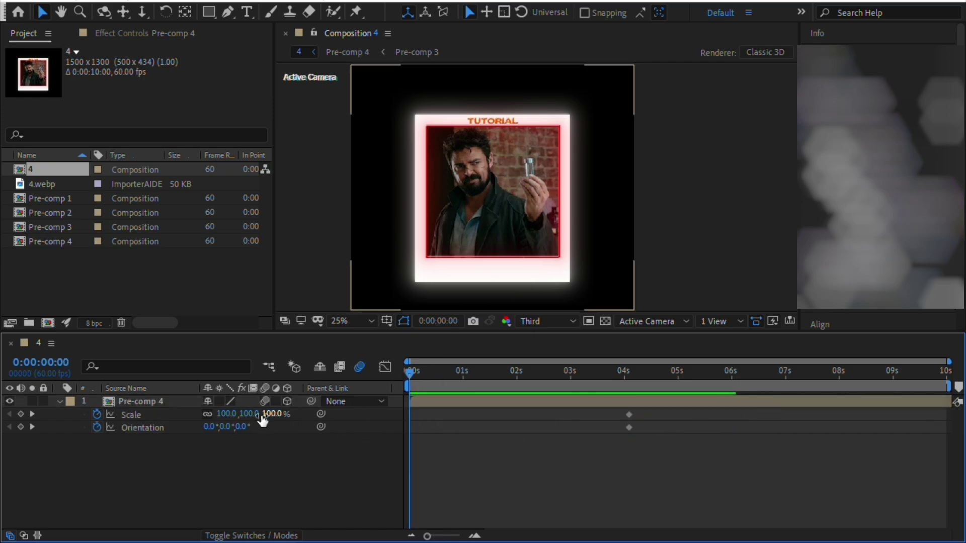
Step: At 0:00:00:00, set Pre-comp 4's scale to 0% and its Y orientation to 180°
{"action": "left_click", "coordinate": [228, 409]}
{"action": "type", "text": "0"}
{"action": "key", "text": "Return"}
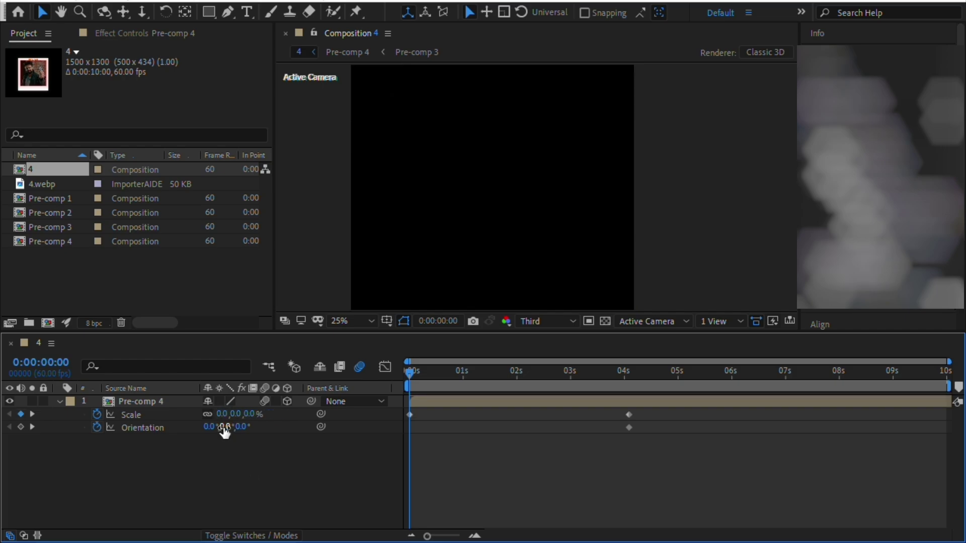
{"action": "left_click", "coordinate": [226, 427]}
{"action": "type", "text": "180"}
{"action": "key", "text": "Return"}
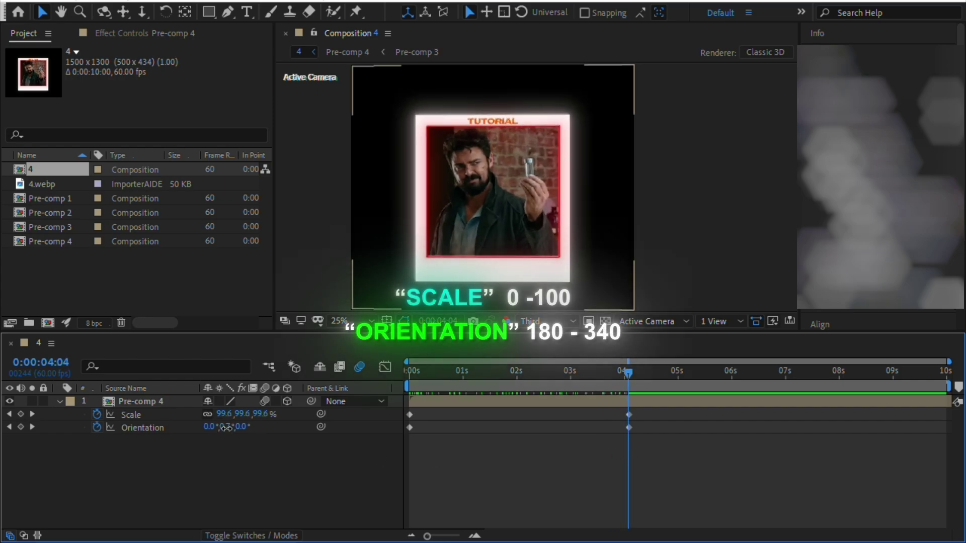
Step: Set Pre-comp 4's Y orientation to 335.7° at 0:00:04:04
{"action": "left_click_drag", "start_coordinate": [228, 427], "coordinate": [208, 430]}
{"action": "left_click", "coordinate": [644, 422]}
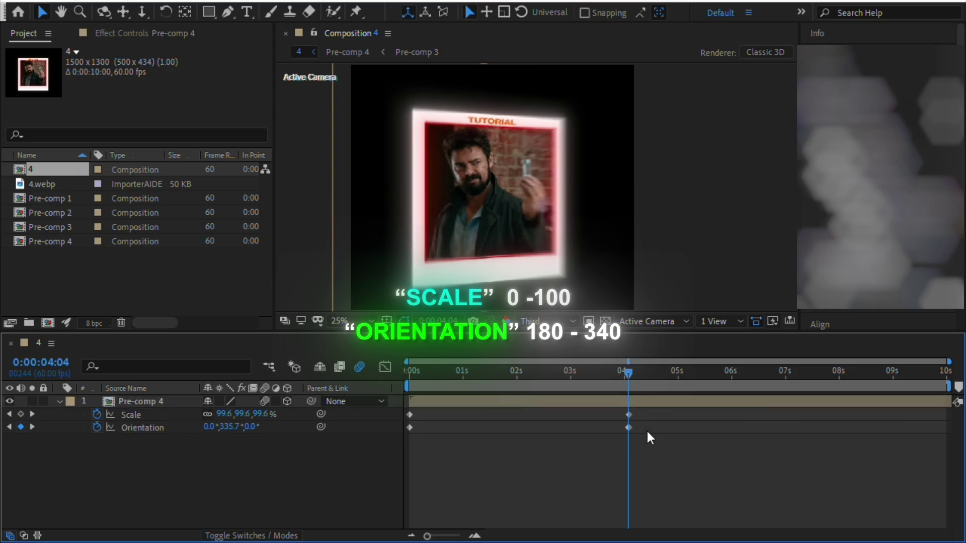
Step: Delete the stray Orientation keyframe at 0:00:04:04 and set the Y orientation to 340° at 0:00:04:05
{"action": "left_click_drag", "start_coordinate": [635, 377], "coordinate": [629, 435]}
{"action": "left_click", "coordinate": [475, 536]}
{"action": "left_click", "coordinate": [475, 536]}
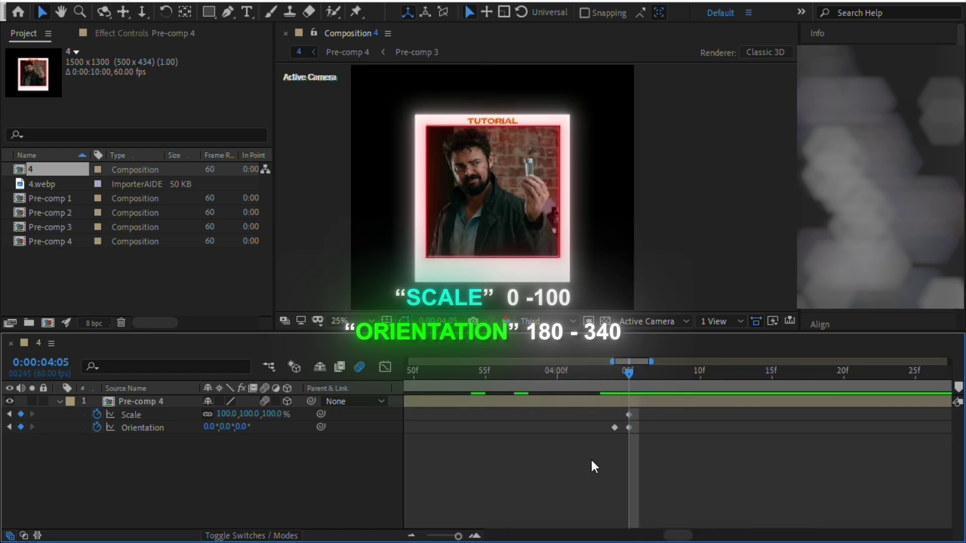
{"action": "left_click", "coordinate": [615, 428]}
{"action": "key", "text": "Delete"}
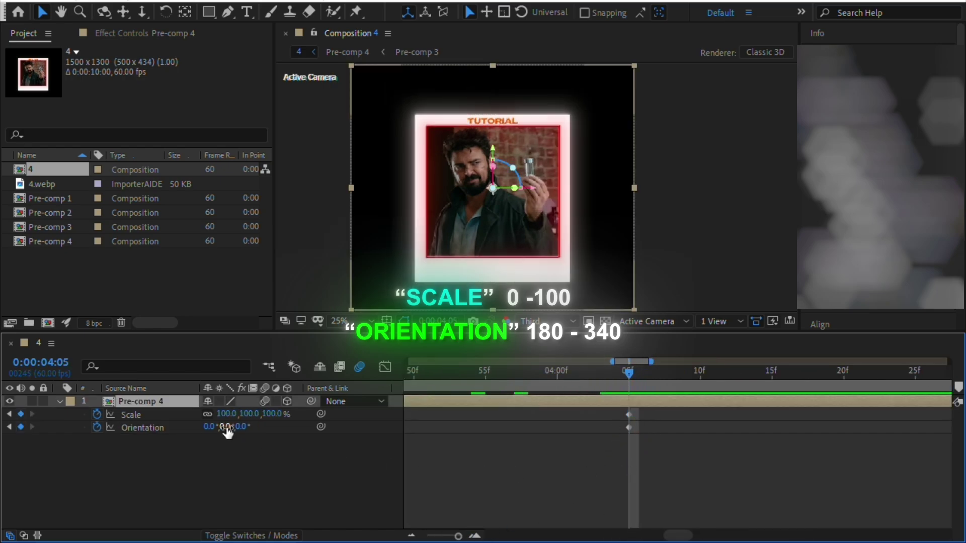
{"action": "left_click_drag", "start_coordinate": [227, 427], "coordinate": [211, 427]}
{"action": "left_click", "coordinate": [571, 446]}
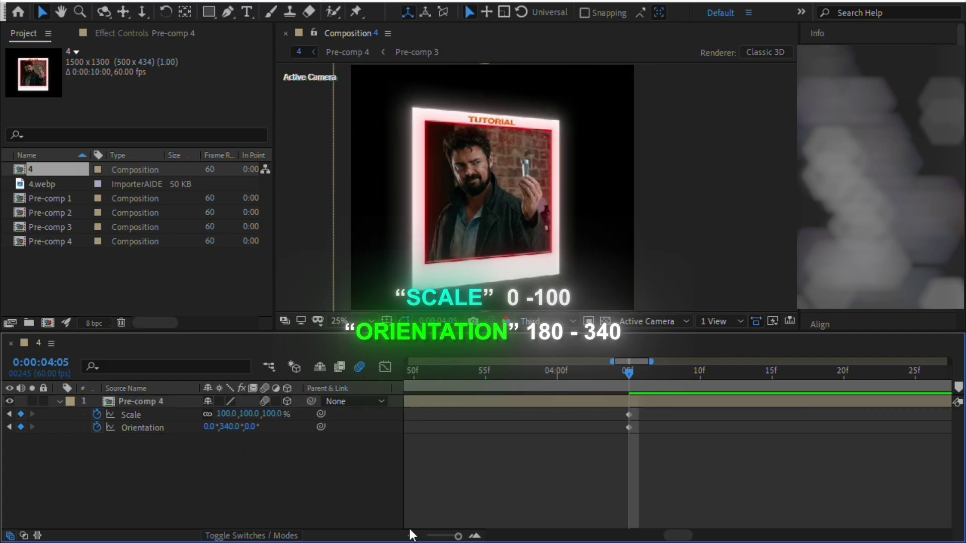
Step: Apply Easy Ease to all Scale and Orientation keyframes of Pre-comp 4 and preview the animation from the start
{"action": "left_click_drag", "start_coordinate": [572, 374], "coordinate": [452, 467]}
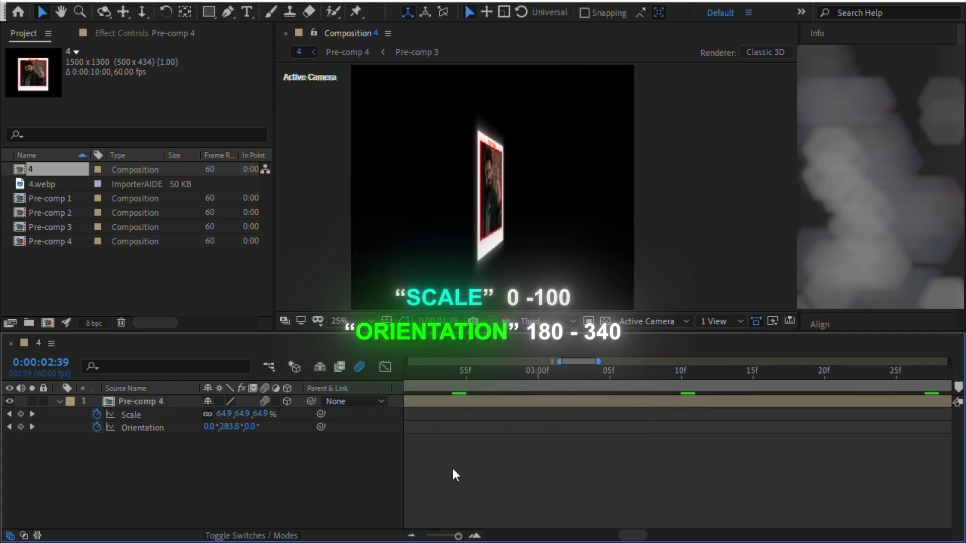
{"action": "left_click", "coordinate": [412, 536]}
{"action": "left_click", "coordinate": [412, 536]}
{"action": "left_click", "coordinate": [411, 536]}
{"action": "left_click_drag", "start_coordinate": [467, 376], "coordinate": [383, 393]}
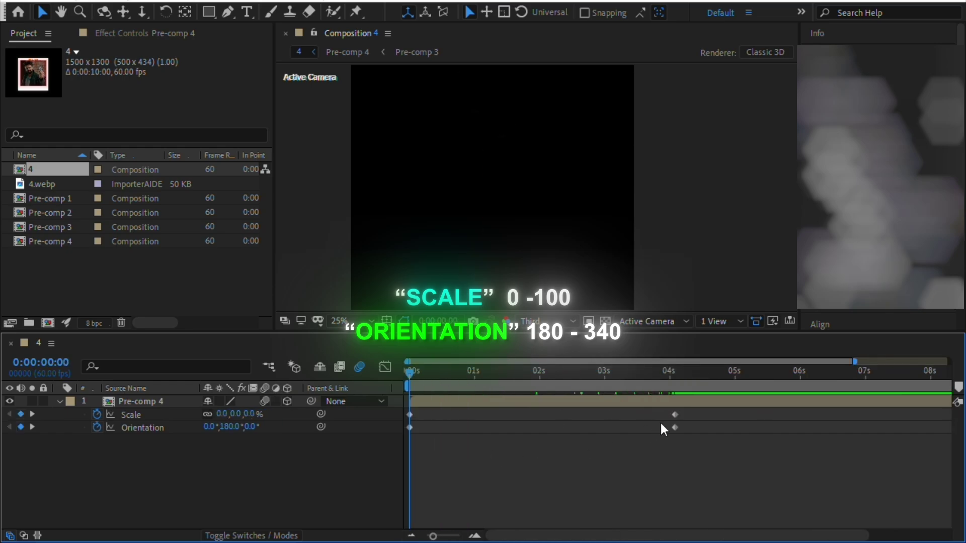
{"action": "left_click_drag", "start_coordinate": [703, 409], "coordinate": [402, 444]}
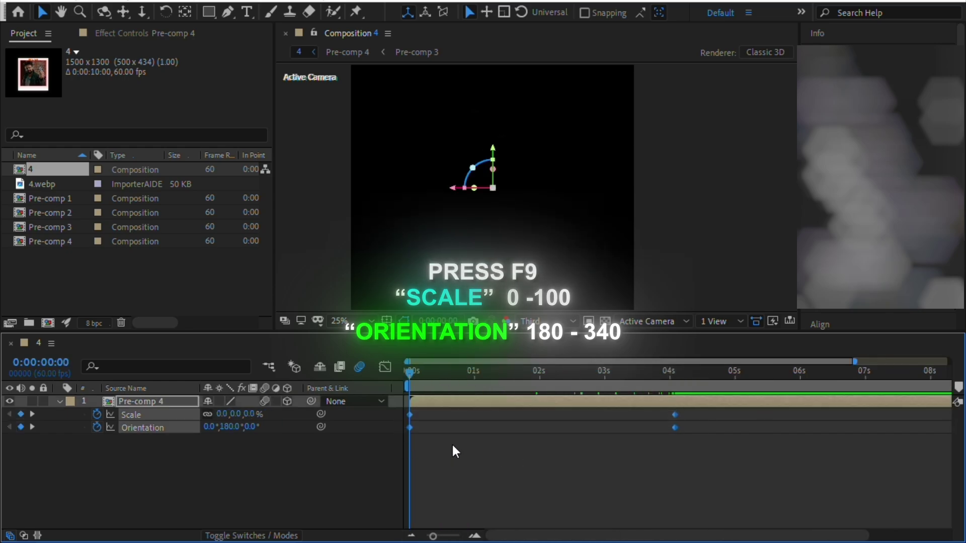
{"action": "key", "text": "F9"}
{"action": "key", "text": "space"}
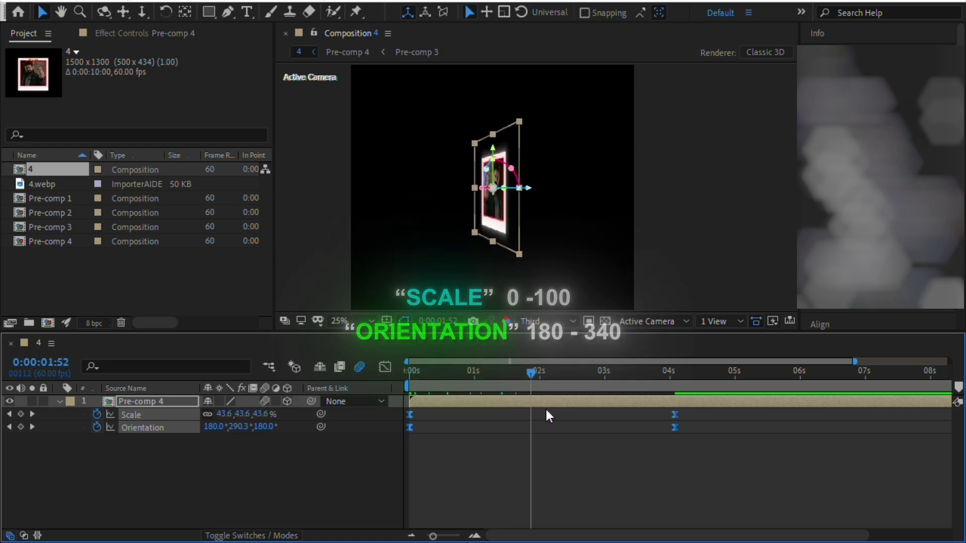
Step: Open the Graph Editor for the Scale and Orientation keyframes and switch it from value graph to speed graph
{"action": "left_click_drag", "start_coordinate": [628, 420], "coordinate": [436, 444]}
{"action": "left_click", "coordinate": [382, 369]}
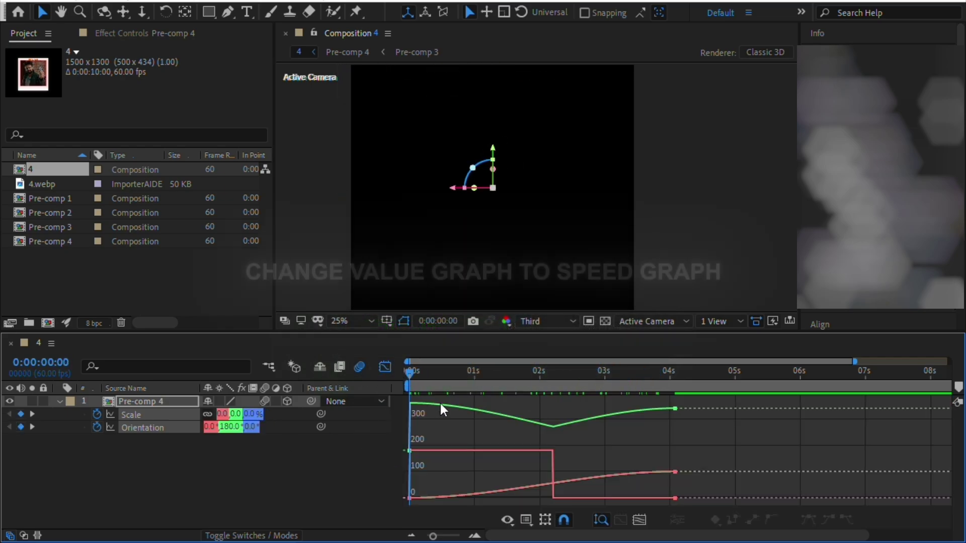
{"action": "left_click_drag", "start_coordinate": [545, 332], "coordinate": [545, 325]}
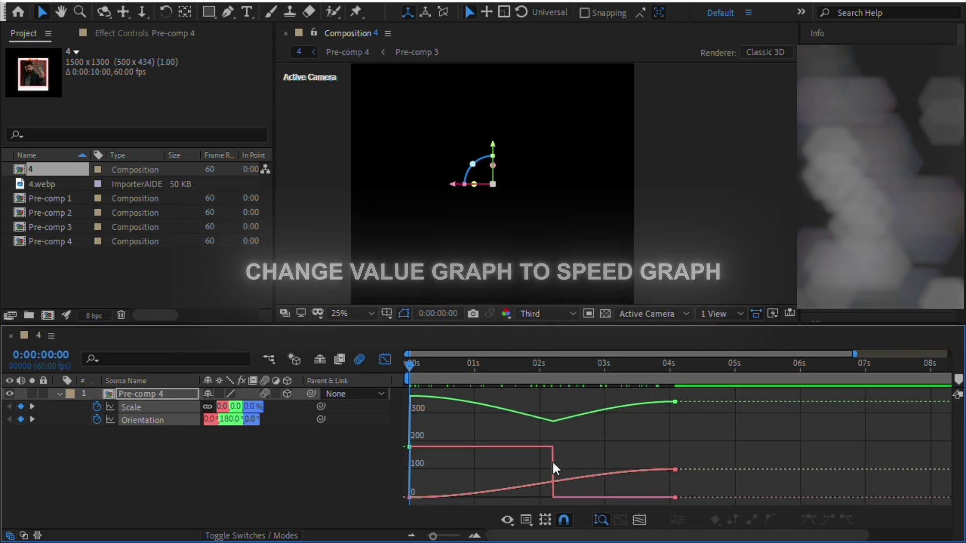
{"action": "left_click", "coordinate": [507, 519]}
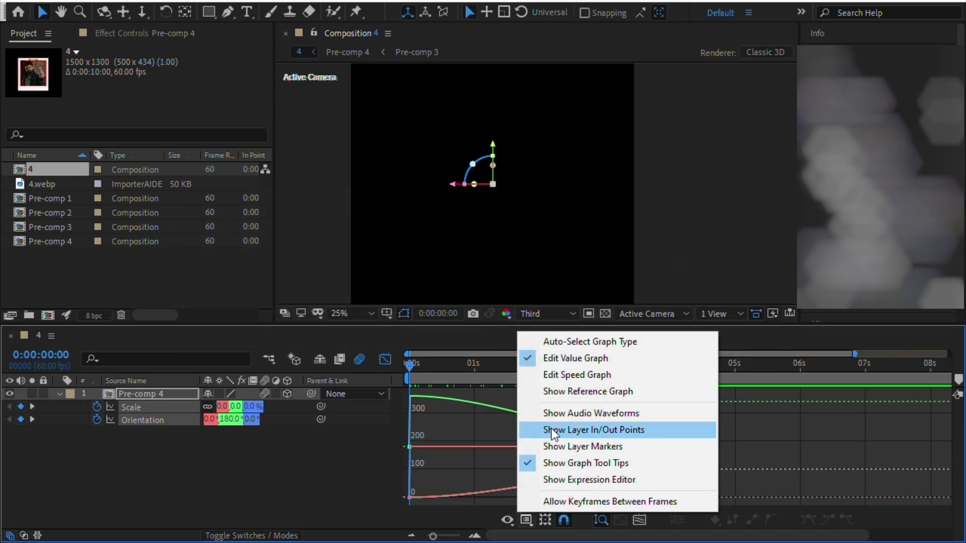
{"action": "left_click", "coordinate": [559, 375]}
Step: Shorten the first keyframes' outgoing speed handles and lengthen the last keyframes' incoming handles to about 2.3 s for a fast start and slow finish
{"action": "left_click_drag", "start_coordinate": [697, 484], "coordinate": [398, 508]}
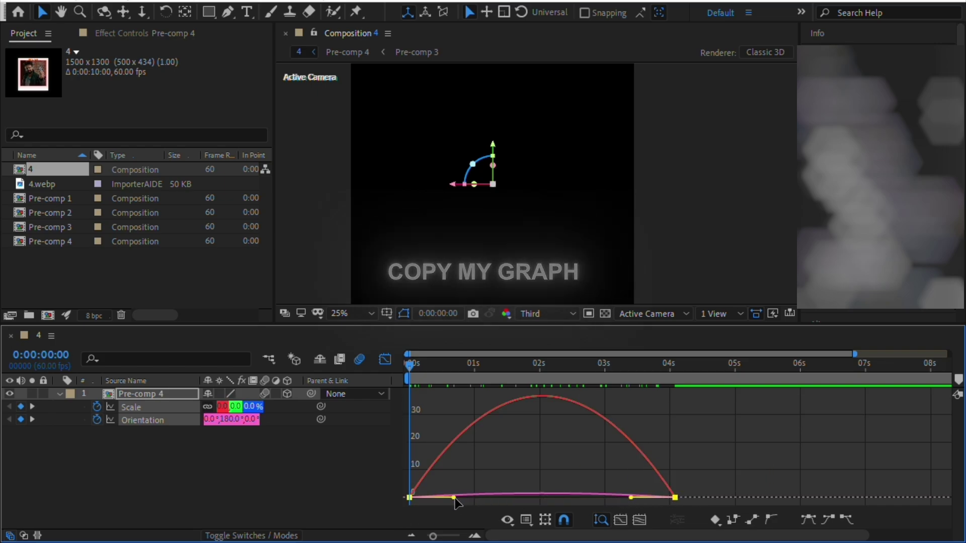
{"action": "left_click_drag", "start_coordinate": [454, 497], "coordinate": [428, 499]}
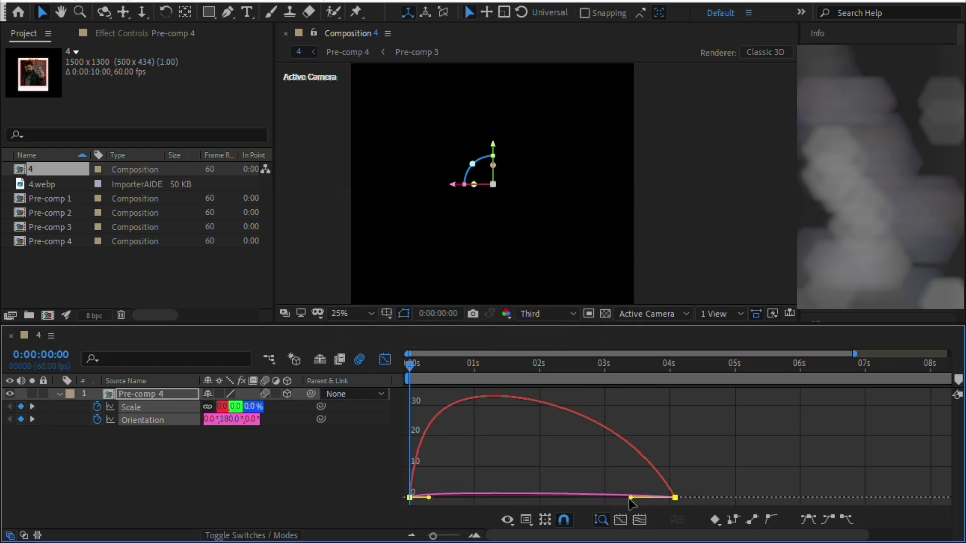
{"action": "left_click_drag", "start_coordinate": [631, 498], "coordinate": [560, 498]}
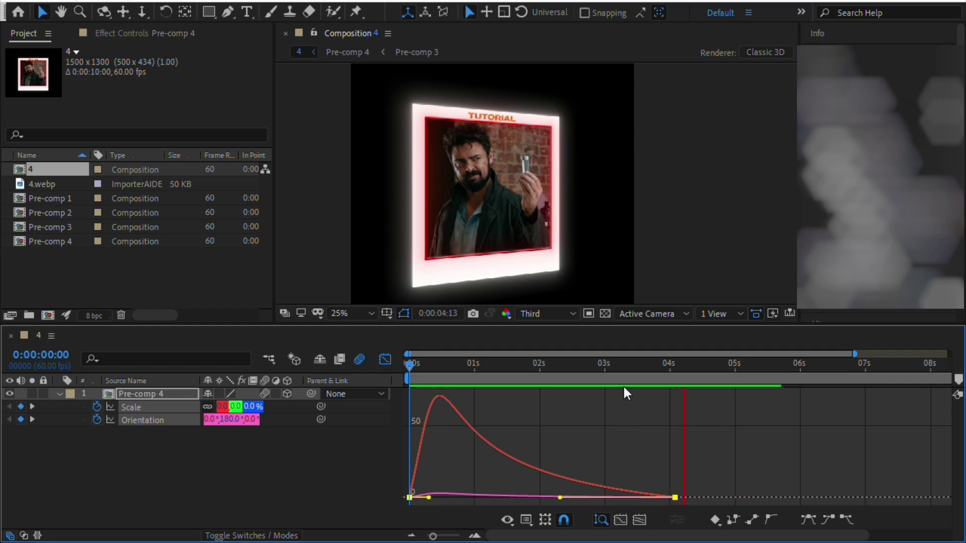
Step: Replay the animation from the start several times to check the eased speed curve of the scale and orientation
{"action": "left_click_drag", "start_coordinate": [627, 368], "coordinate": [407, 368]}
{"action": "key", "text": "space"}
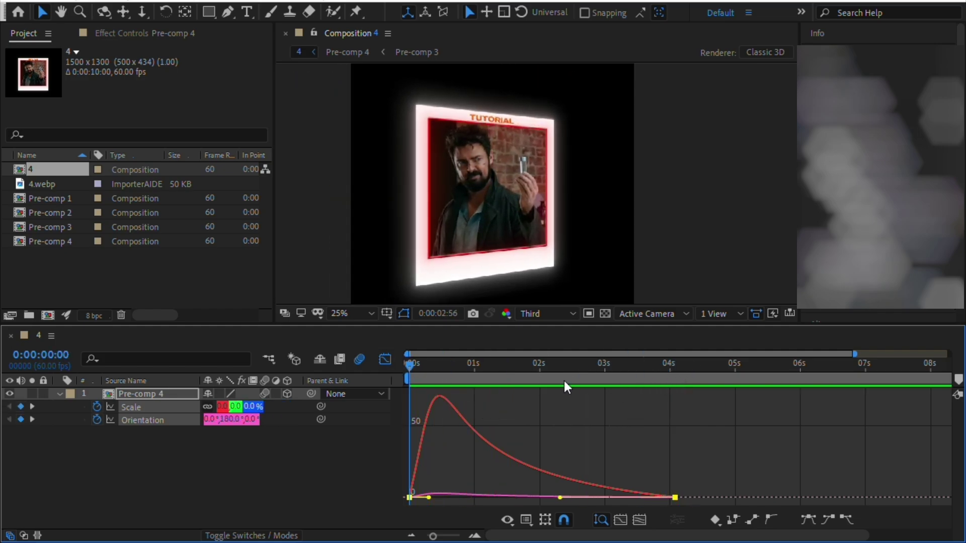
{"action": "left_click_drag", "start_coordinate": [567, 368], "coordinate": [377, 367]}
{"action": "key", "text": "space"}
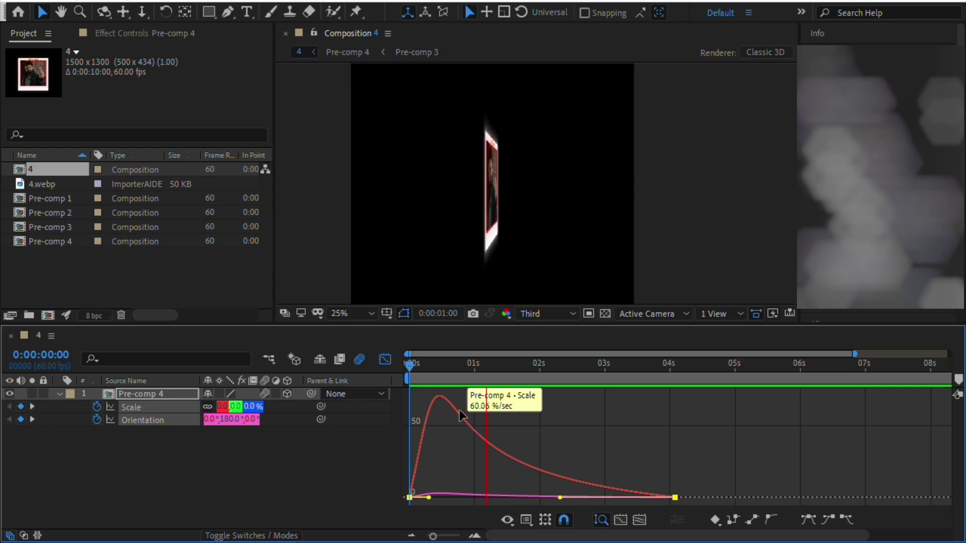
{"action": "left_click", "coordinate": [385, 360]}
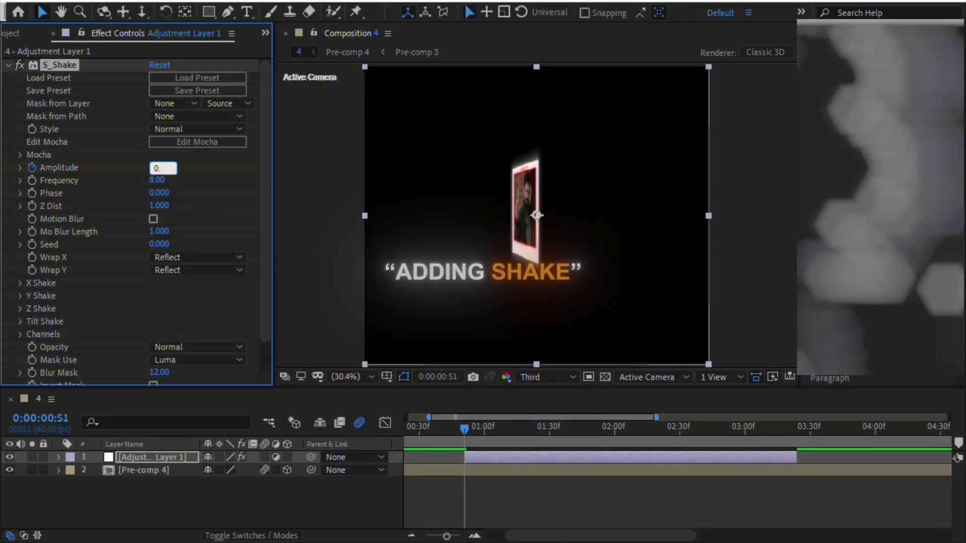
Step: Set the S_Shake amplitude to 0.125 and its frequency to 80 on the adjustment layer at 0:00:00:51
{"action": "type", "text": "125"}
{"action": "key", "text": "Tab"}
{"action": "type", "text": "80"}
{"action": "left_click", "coordinate": [216, 201]}
Step: Retime the S_Shake Amplitude keyframes to peak at about 0:00:01:15 and end with the layer at 0:00:02:09, applying Easy Ease to all
{"action": "key", "text": "u"}
{"action": "left_click_drag", "start_coordinate": [464, 484], "coordinate": [586, 484]}
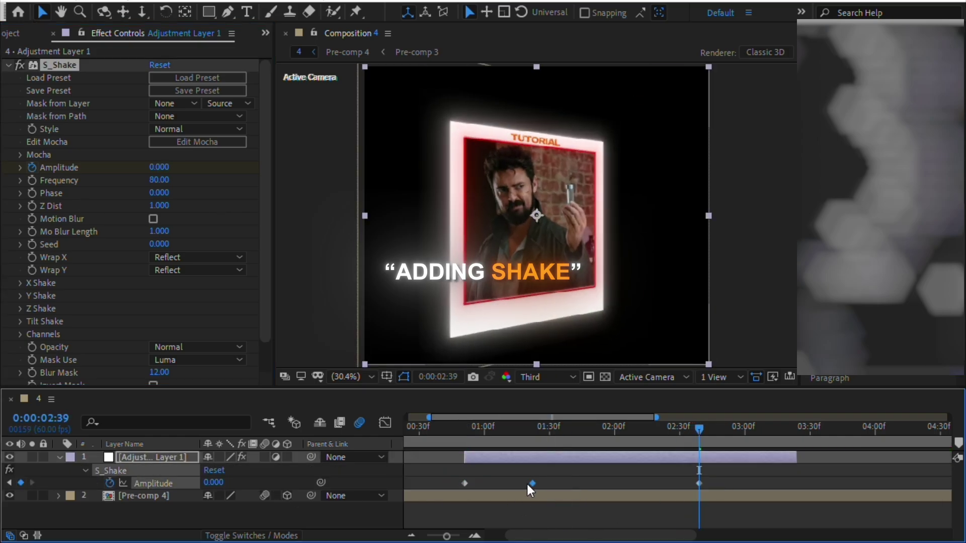
{"action": "left_click", "coordinate": [521, 484]}
{"action": "left_click_drag", "start_coordinate": [699, 428], "coordinate": [619, 446]}
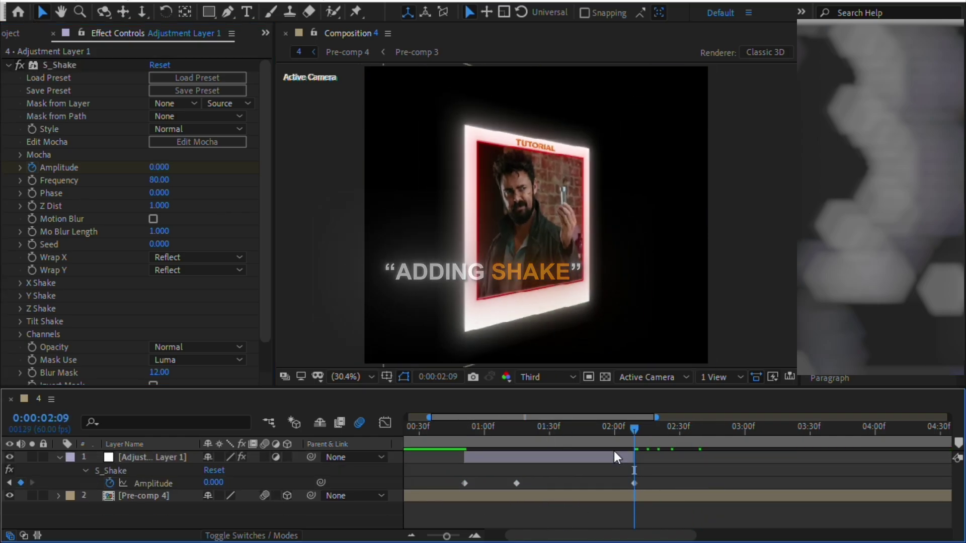
{"action": "left_click_drag", "start_coordinate": [645, 478], "coordinate": [440, 487]}
{"action": "key", "text": "F9"}
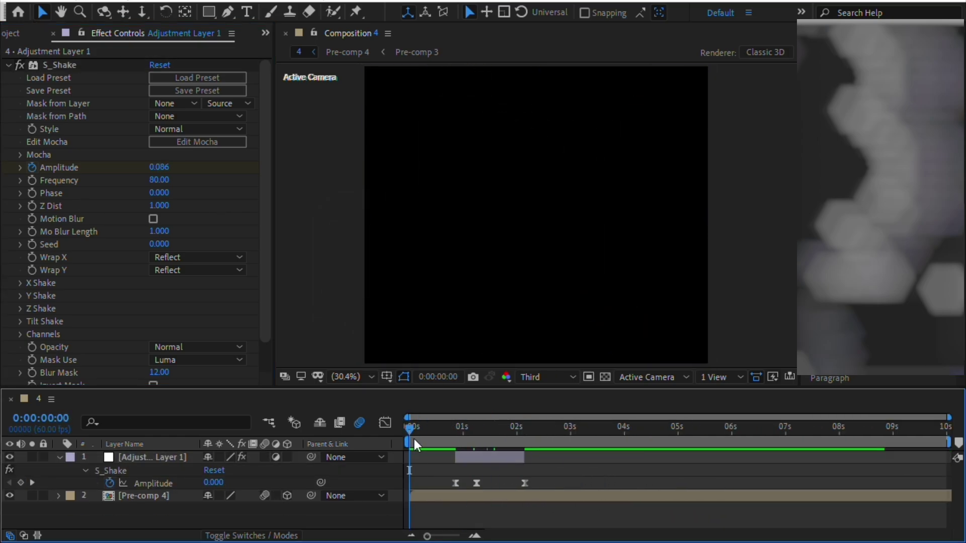
Step: Shift the shake adjustment layer to start at about 0.6 s and end at about 2.4 s, previewing the result at Full resolution
{"action": "key", "text": "space"}
{"action": "left_click", "coordinate": [463, 456]}
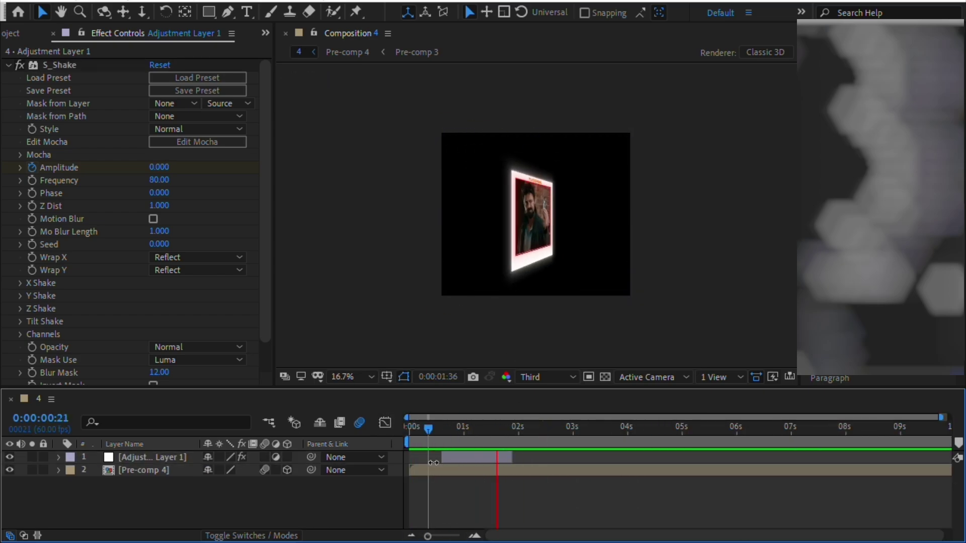
{"action": "left_click", "coordinate": [473, 457]}
{"action": "key", "text": "u"}
{"action": "left_click", "coordinate": [543, 434]}
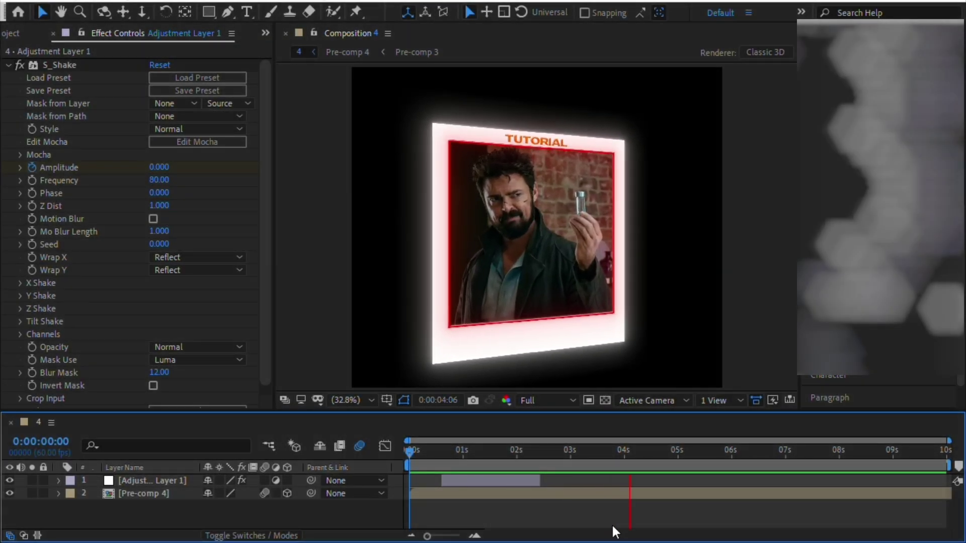
{"action": "key", "text": "space"}
{"action": "left_click_drag", "start_coordinate": [620, 412], "coordinate": [625, 359]}
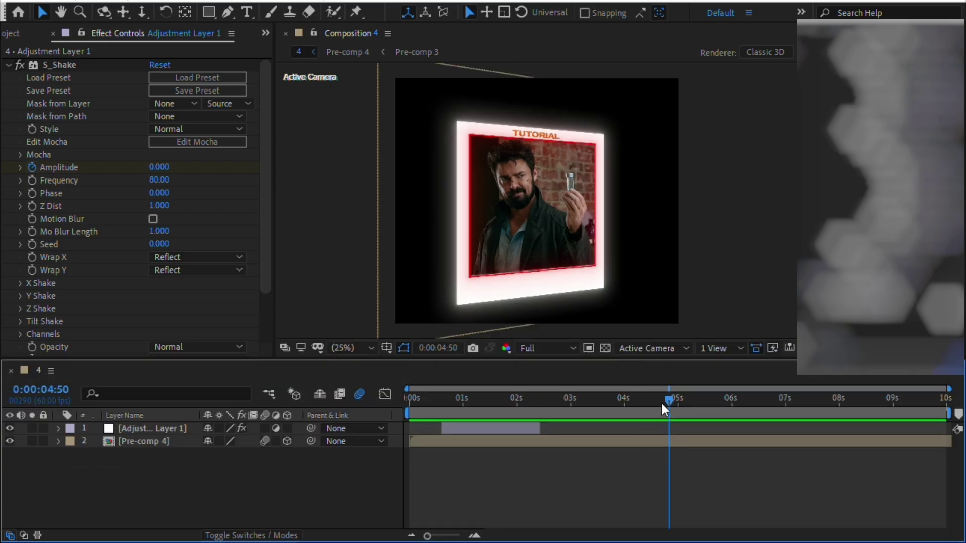
Step: Go to 0:00:03:05, open Pre-comp 3 inside Pre-comp 4, and select the upper 4.webp image layer
{"action": "left_click_drag", "start_coordinate": [662, 403], "coordinate": [575, 403]}
{"action": "double_click", "coordinate": [593, 439]}
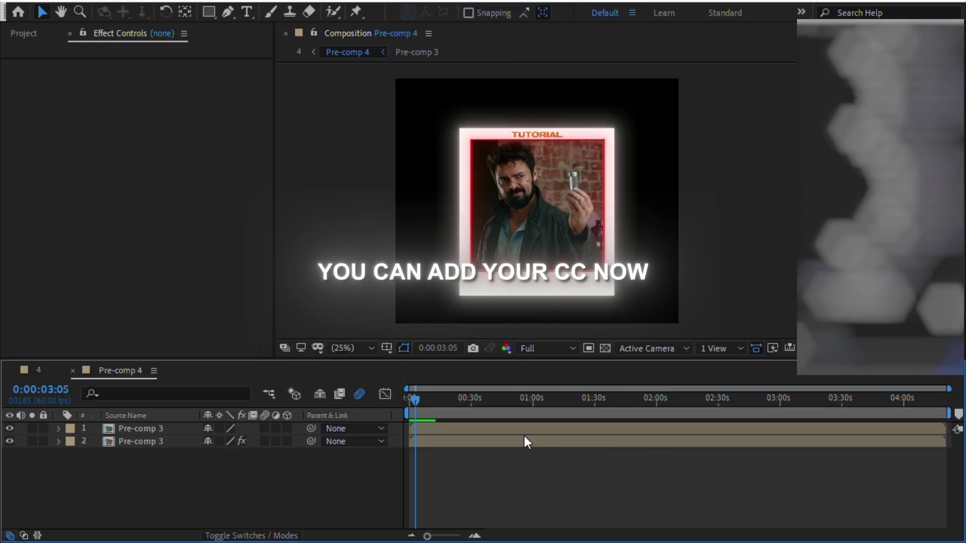
{"action": "double_click", "coordinate": [466, 430]}
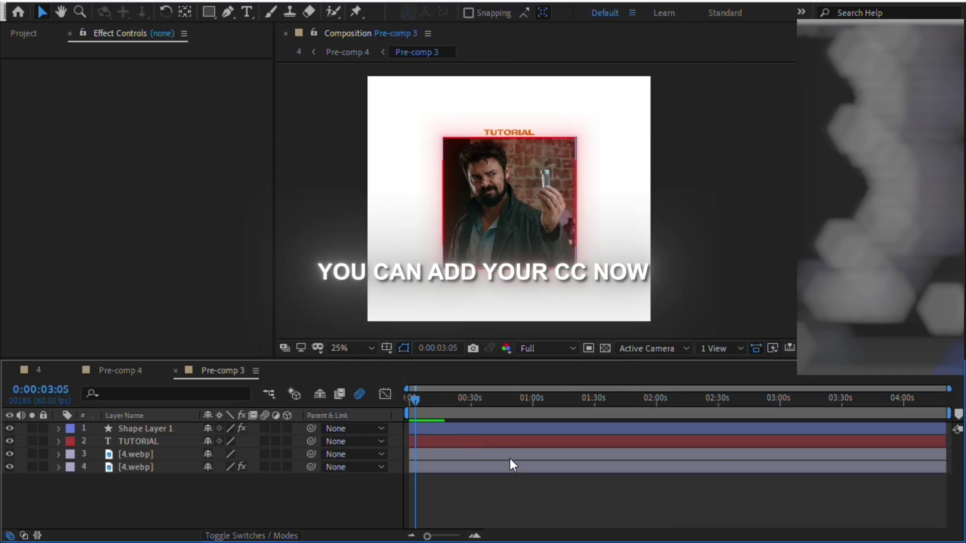
{"action": "left_click", "coordinate": [140, 455]}
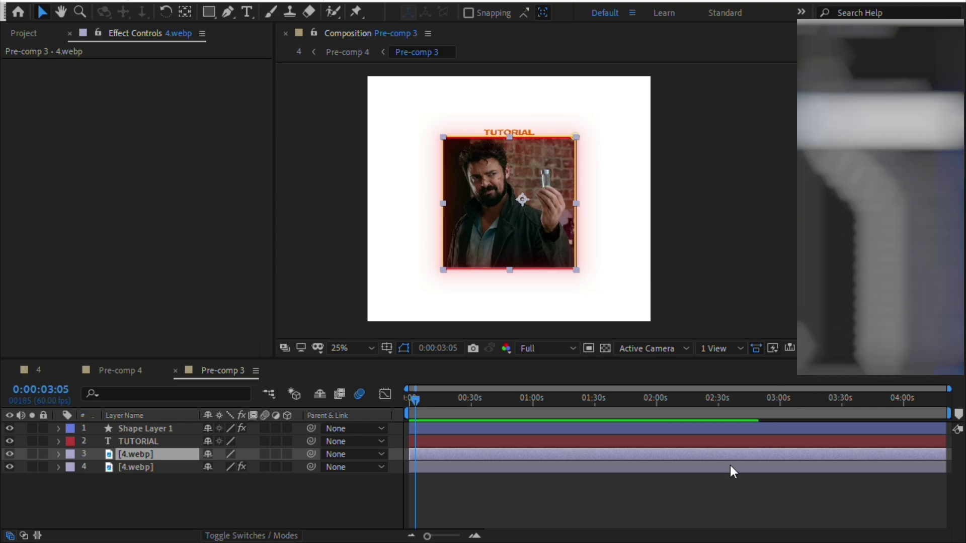
Step: Apply the color-correction preset containing S_Sharpen to the upper 4.webp image layer in Pre-comp 3
{"action": "left_click", "coordinate": [678, 475]}
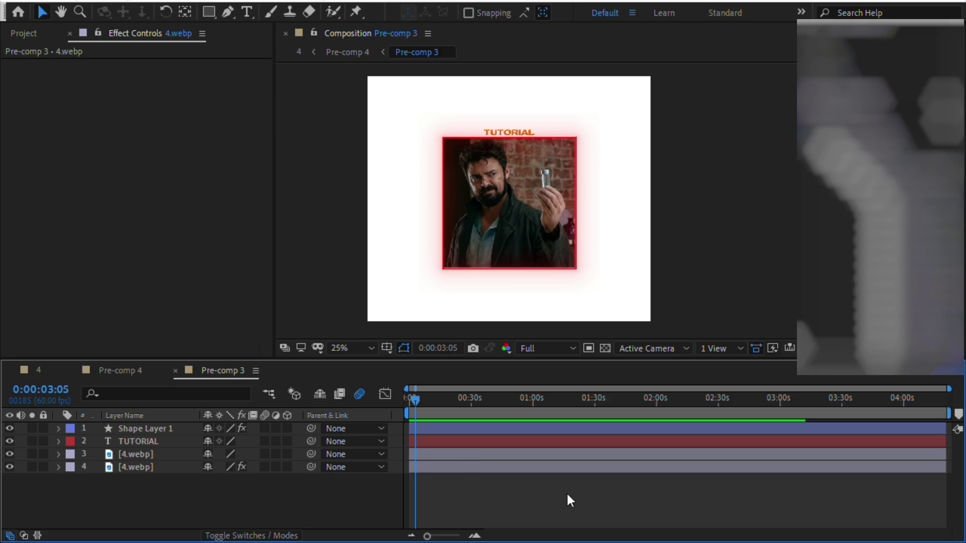
{"action": "left_click", "coordinate": [492, 452]}
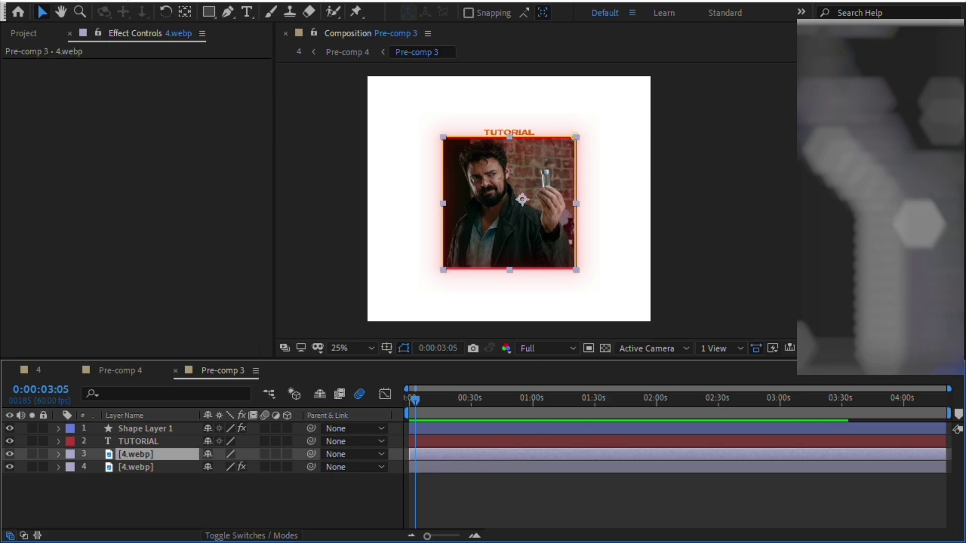
{"action": "left_click_drag", "start_coordinate": [920, 206], "coordinate": [514, 457]}
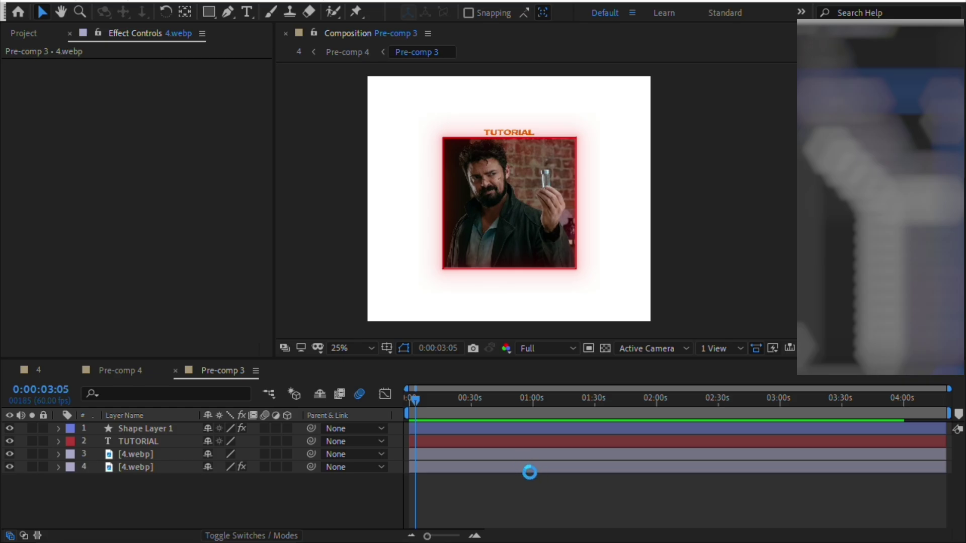
{"action": "left_click", "coordinate": [542, 497]}
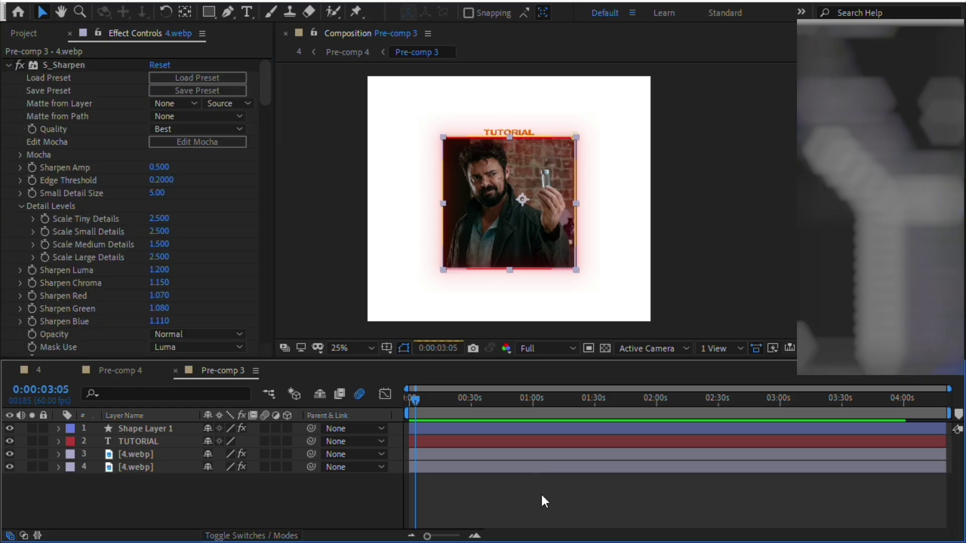